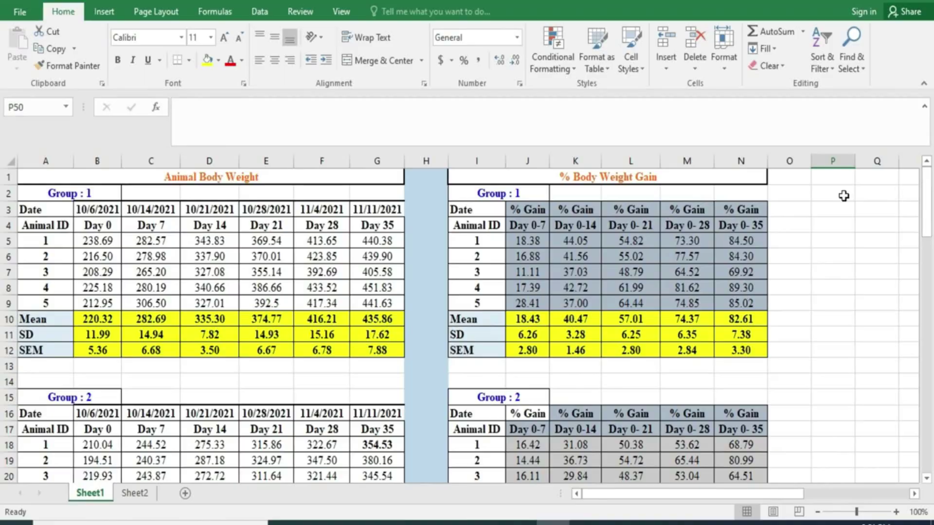
Step: Copy the Mean, SEM and n values of all four treatment groups for Day 7 through Day 35 from the lower summary table
left_click_drag(929, 210, 922, 389)
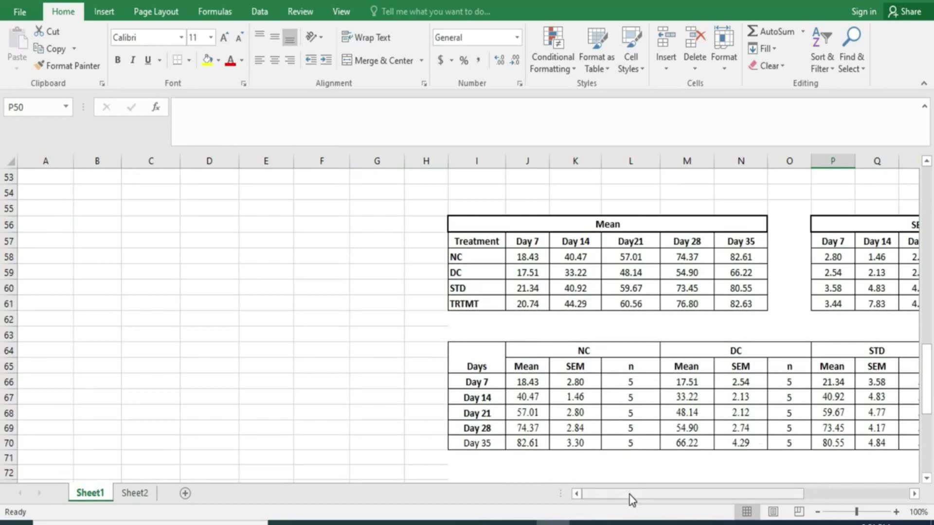
scroll(202, 433, "right", 3)
left_click_drag(188, 381, 710, 441)
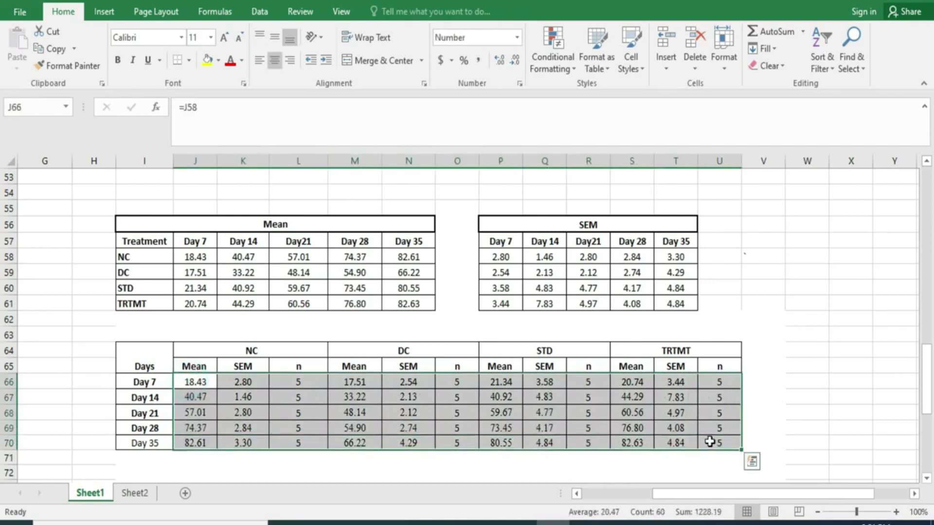
key("ctrl+c")
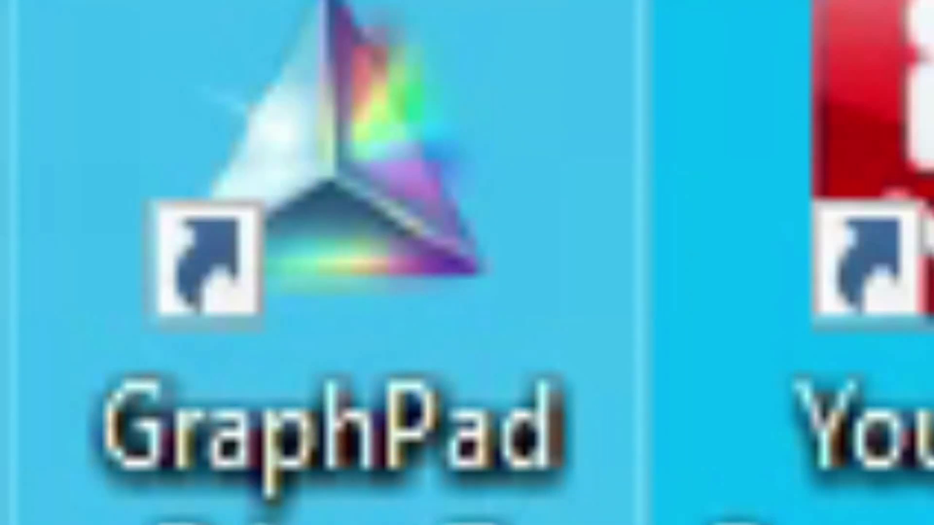
Step: Open GraphPad Prism, create a Grouped table for already calculated Mean, SEM, N values, and paste the copied data into it
double_click(428, 313)
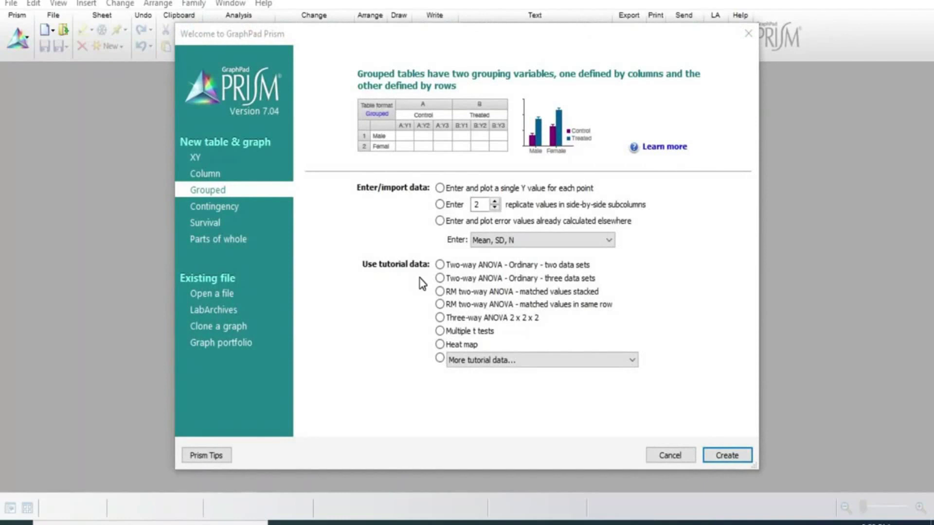
left_click(529, 240)
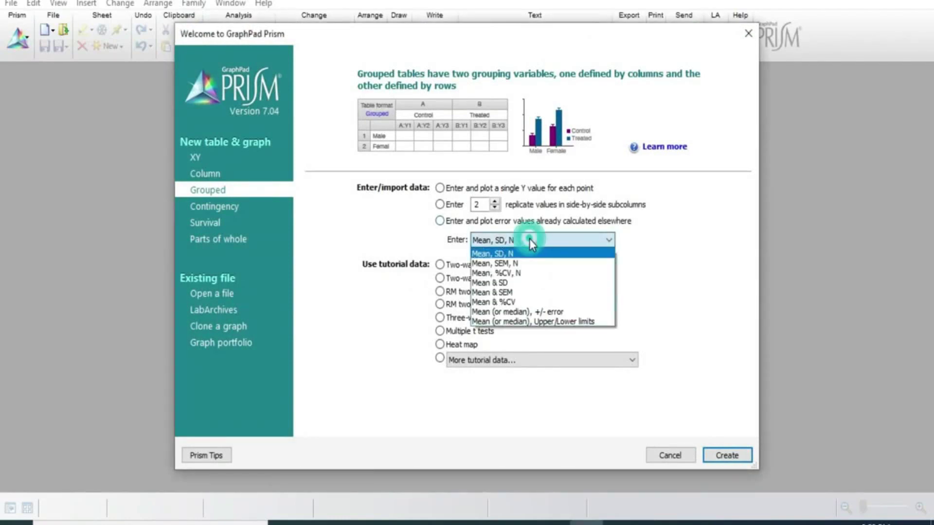
left_click(515, 264)
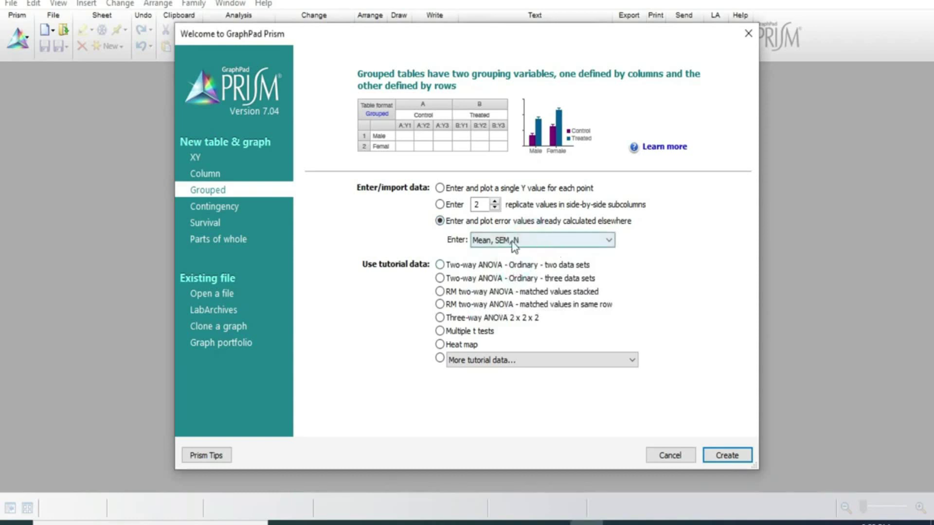
left_click(530, 239)
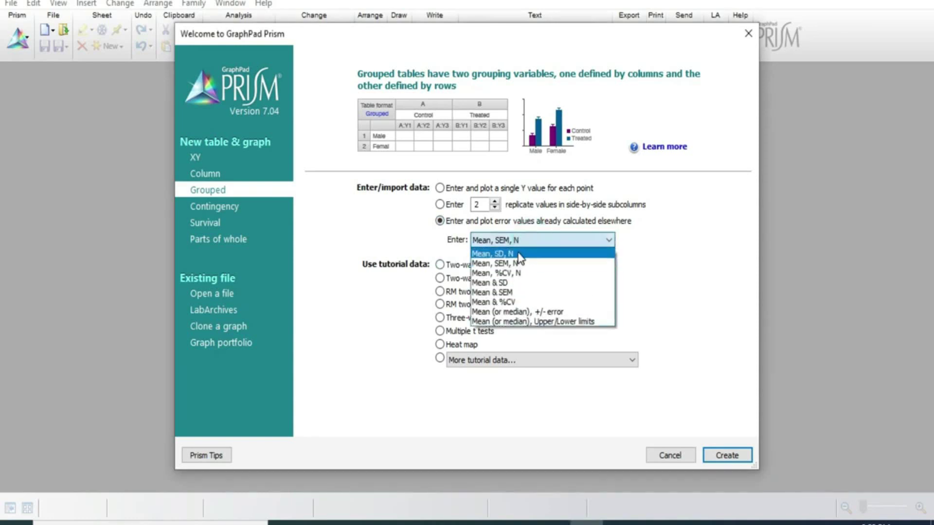
left_click(518, 253)
left_click(528, 241)
left_click(519, 263)
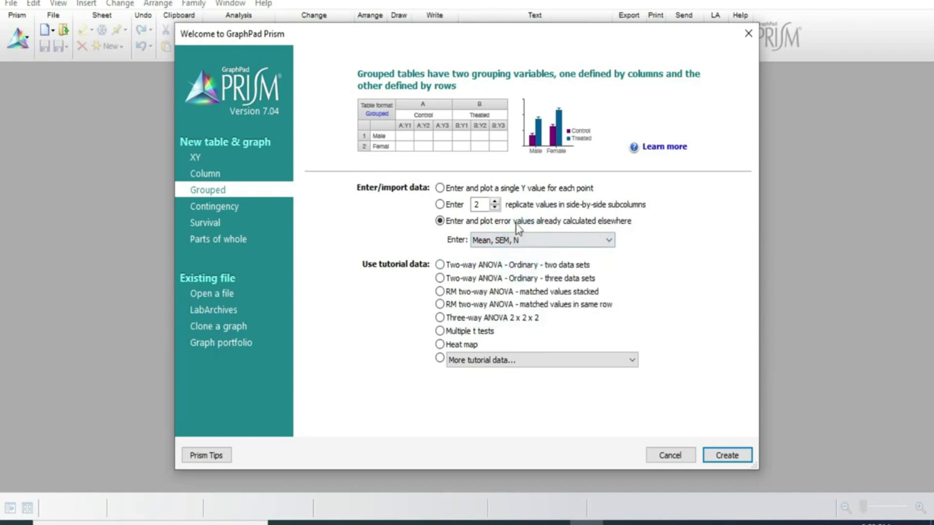
left_click(736, 459)
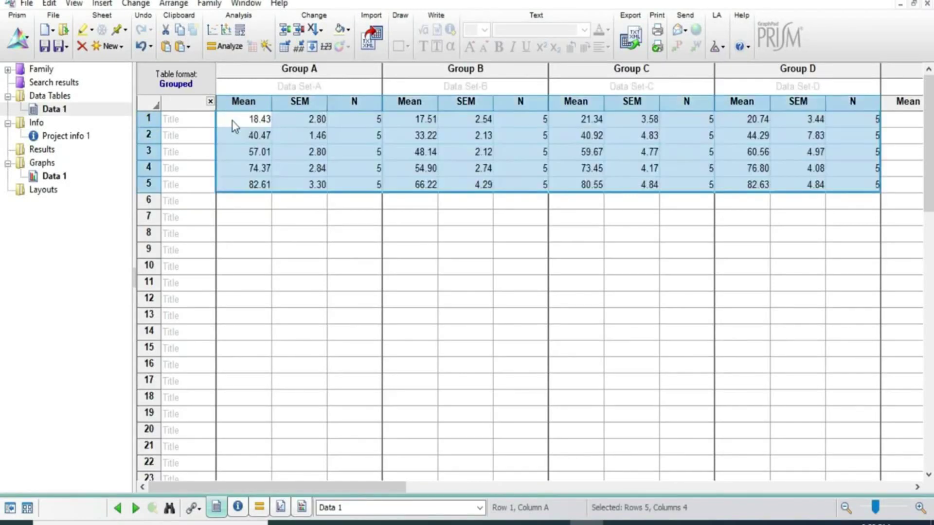
Step: Title the data sets of Groups A to D as NC, DC, STD and TRTMNT
double_click(296, 84)
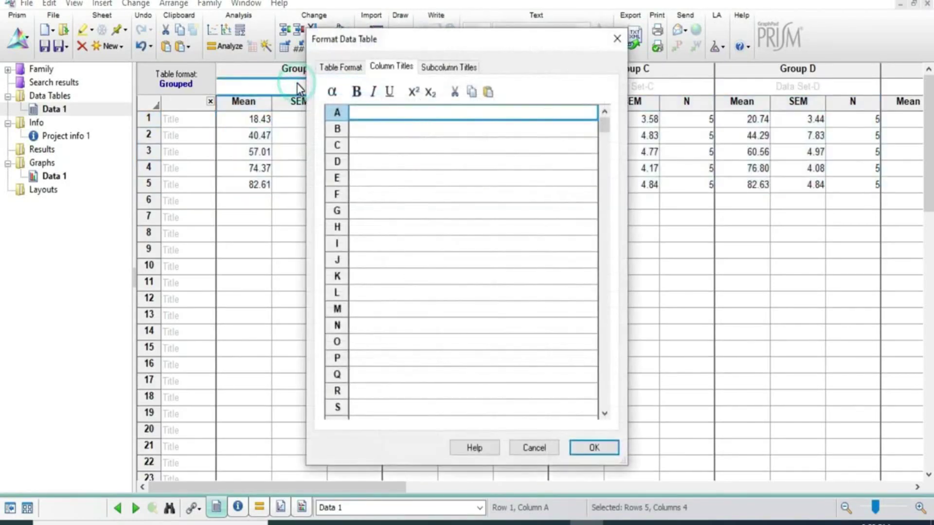
type("NC")
left_click(382, 177)
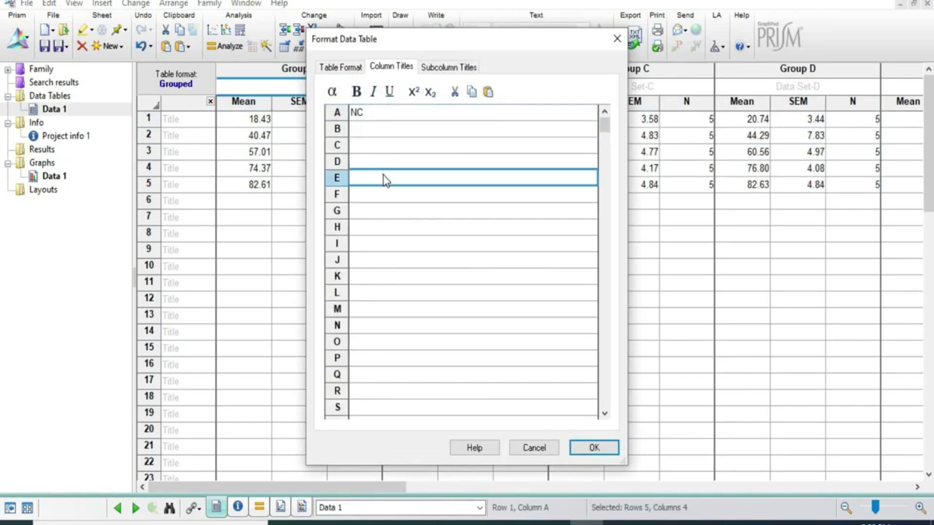
left_click(367, 129)
type("D")
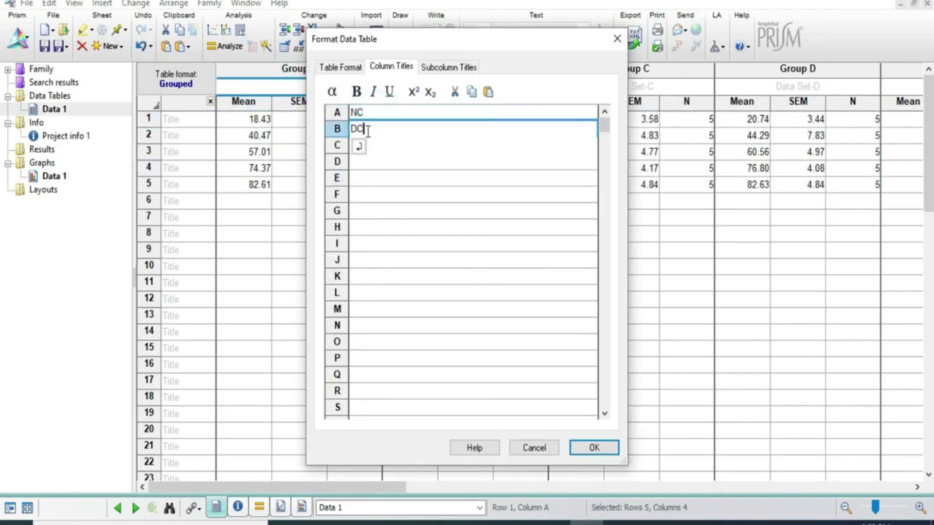
type("C")
left_click(366, 146)
type("STD")
left_click(367, 213)
left_click(361, 161)
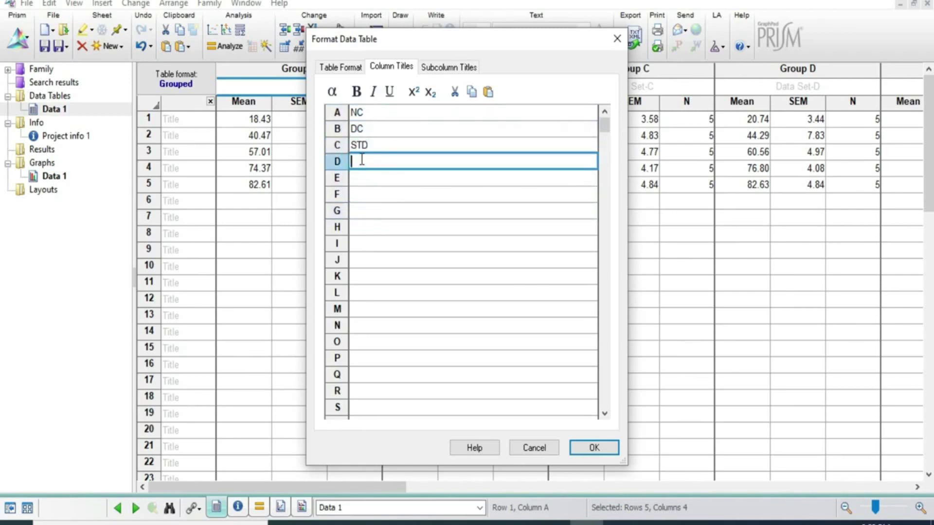
type("TRTMNT")
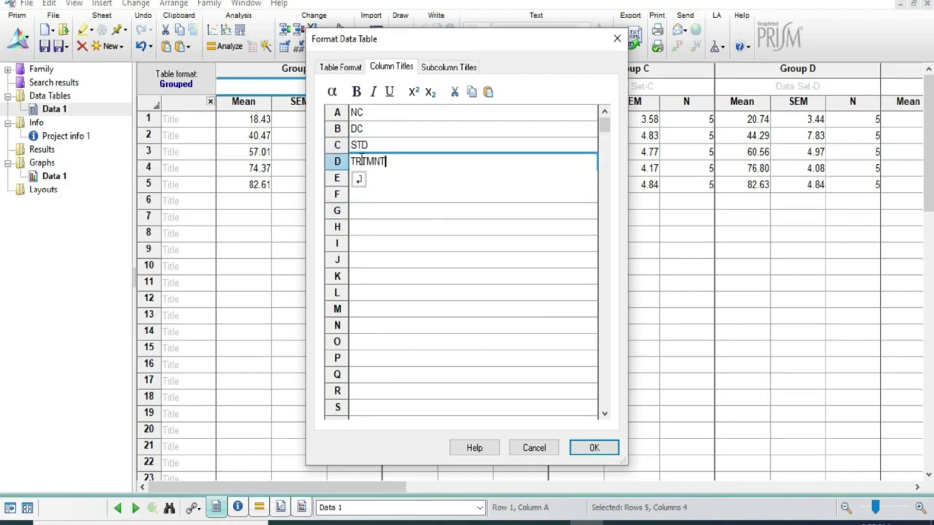
left_click(397, 246)
left_click(585, 457)
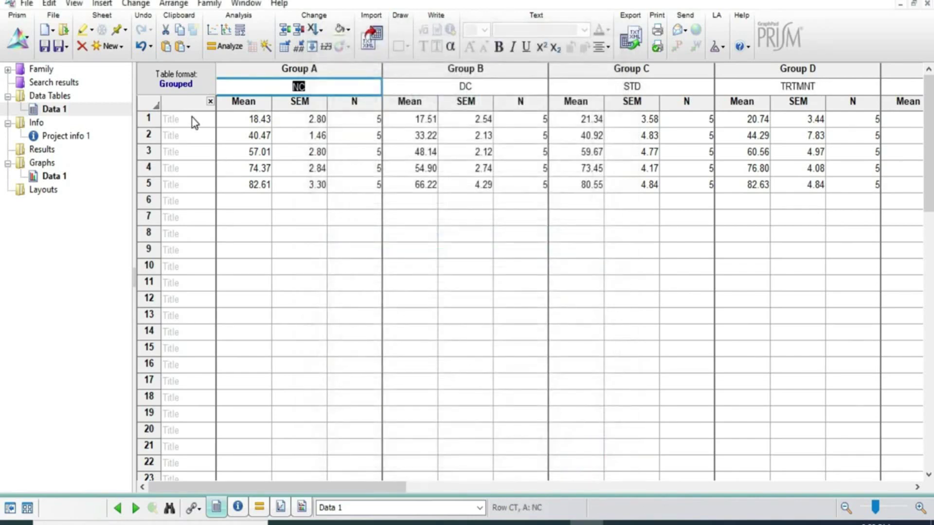
Step: Copy the Day 7 to Day 35 labels from the Excel summary table and paste them as titles of rows 1 to 5 in Prism
left_click(191, 117)
key("alt+Tab")
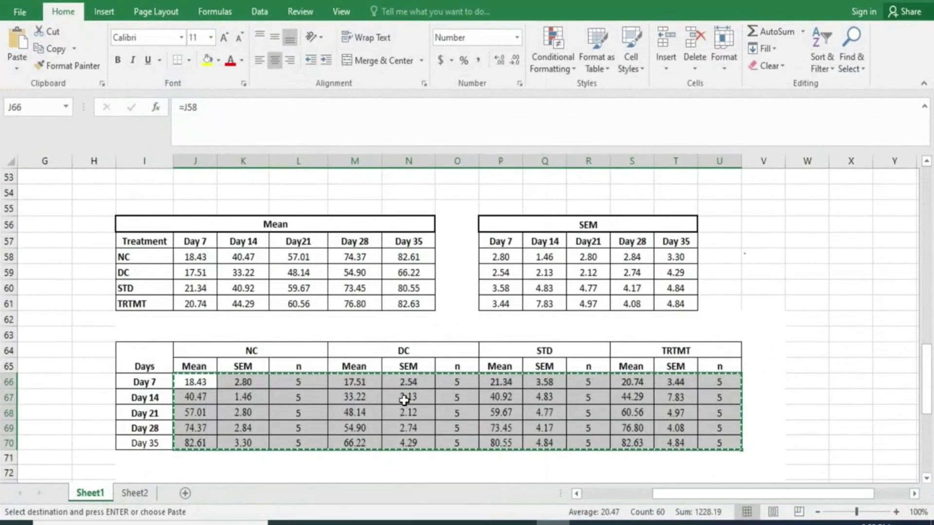
left_click(151, 382)
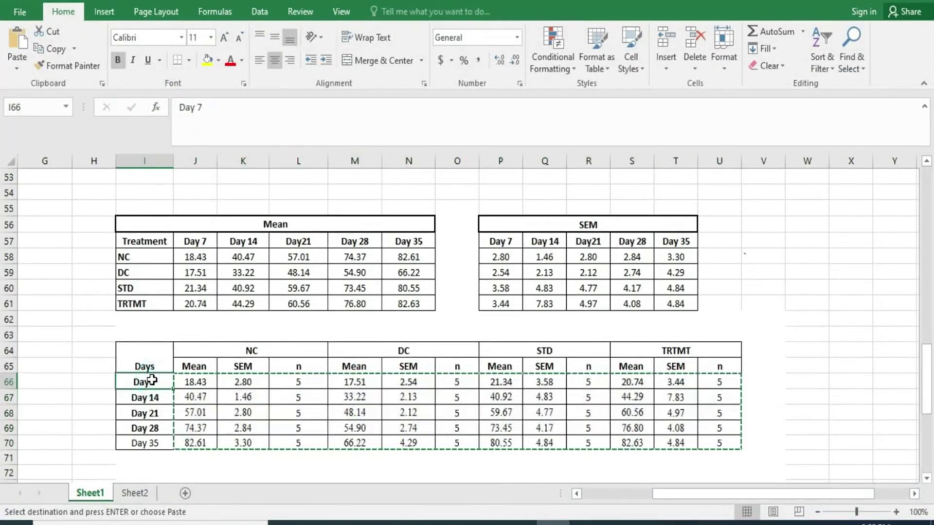
key("shift+Down")
key("shift+Down")
key("shift+Down")
key("shift+Down")
key("ctrl+c")
key("alt+Tab")
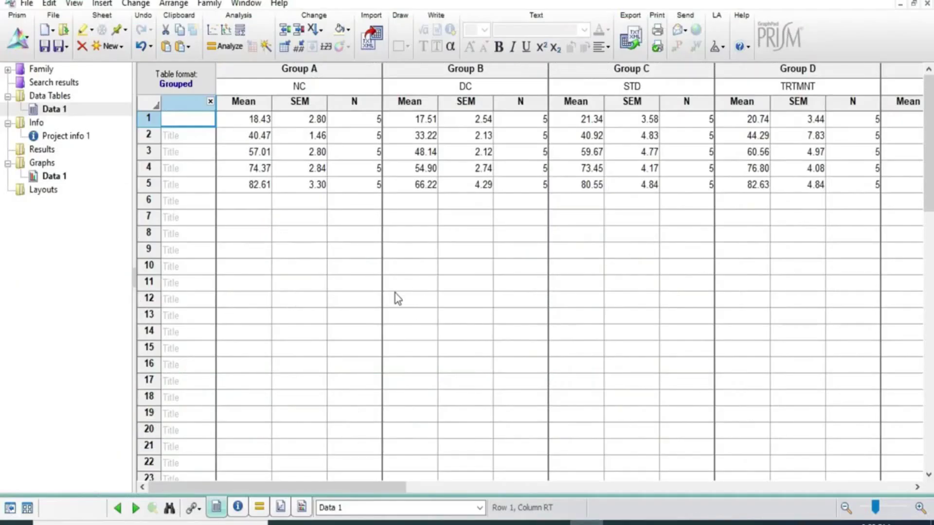
key("ctrl+v")
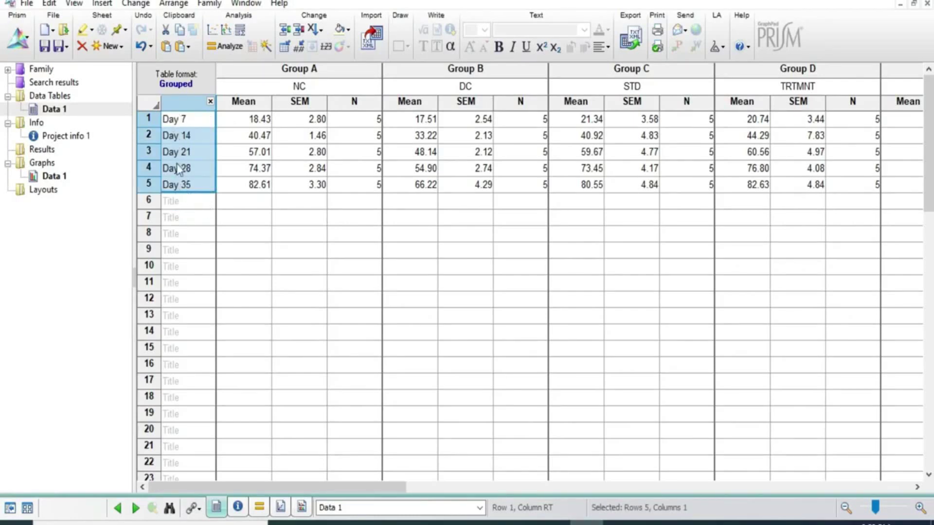
Step: Shorten the titles of rows 1 and 2 to D7 and D14
double_click(188, 119)
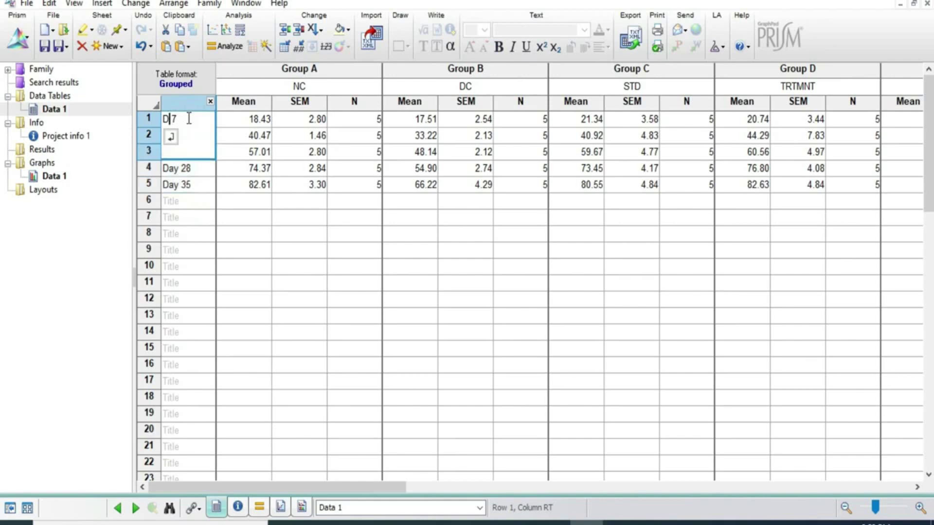
left_click(188, 186)
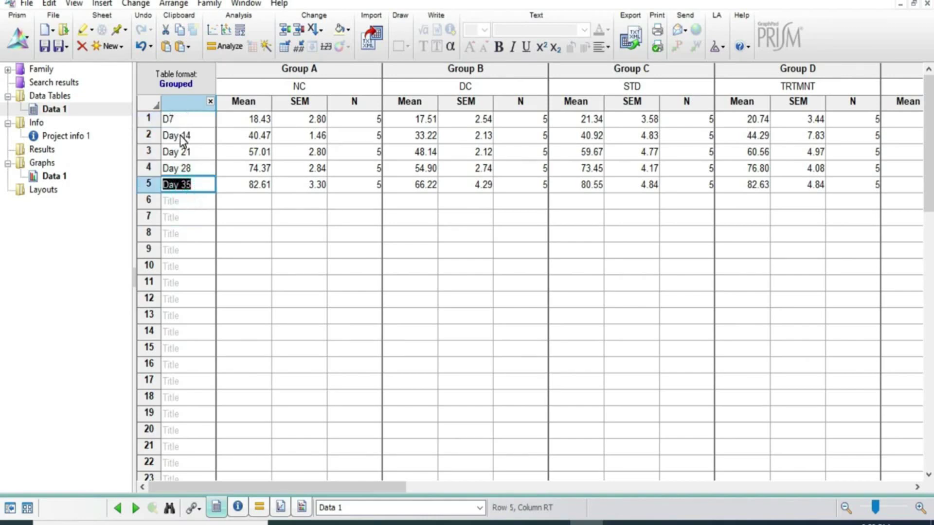
double_click(180, 136)
key("Delete")
key("Delete")
key("Delete")
left_click(183, 201)
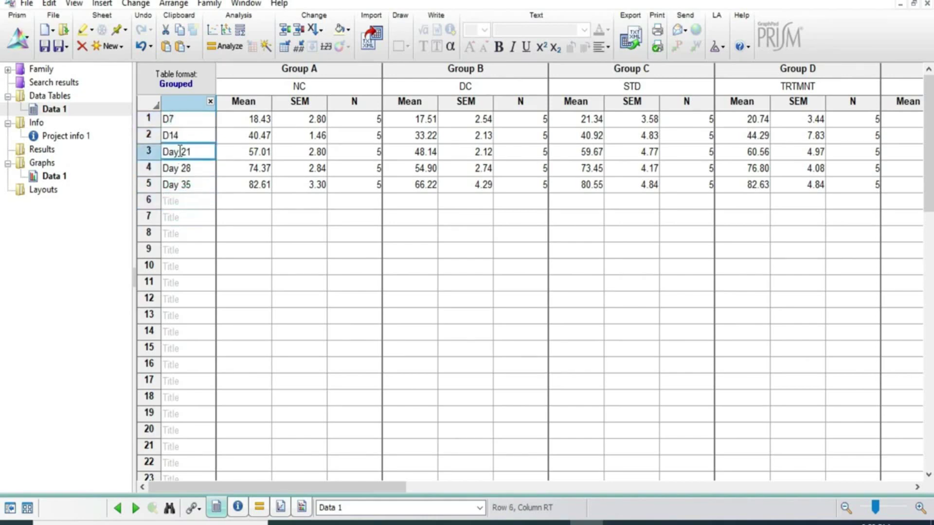
Step: Shorten the titles of rows 3 and 4 to D 21 and D 28
double_click(181, 151)
key("Delete")
key("Delete")
key("Delete")
left_click(186, 268)
double_click(181, 168)
key("Delete")
key("Delete")
key("Delete")
left_click(180, 248)
Step: Shorten the title of row 5 to D35
double_click(182, 187)
key("Delete")
key("Delete")
key("Delete")
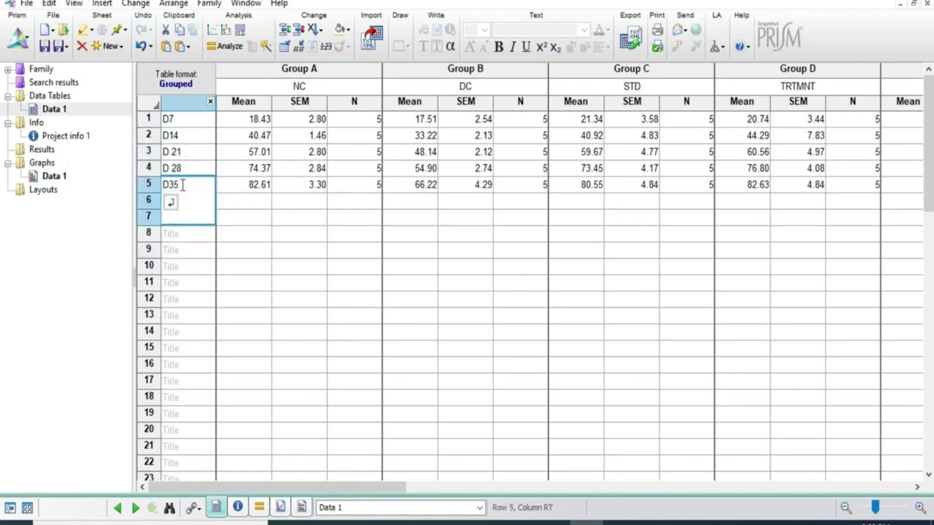
key("Return")
Step: Remove the spaces in the titles of rows 4 and 3 so they read D28 and D21
left_click_drag(174, 173, 175, 200)
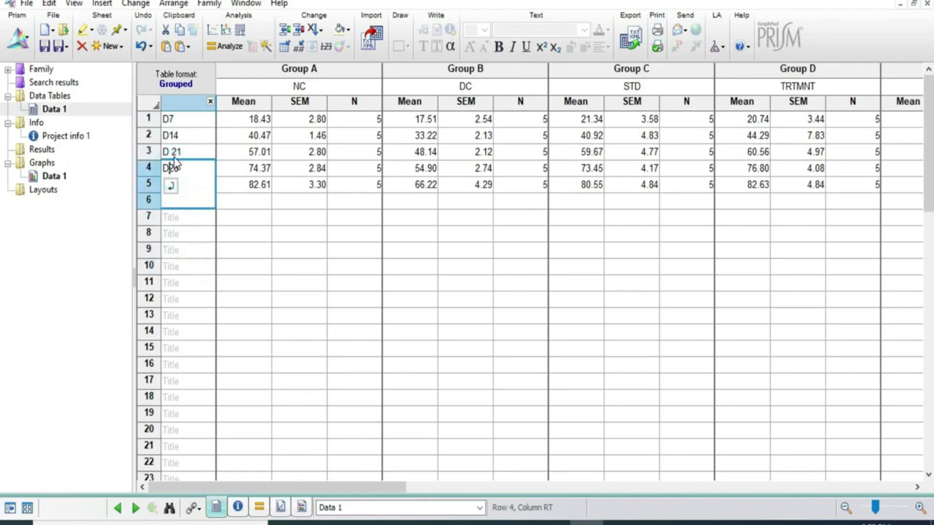
double_click(175, 151)
key("Delete")
left_click(271, 224)
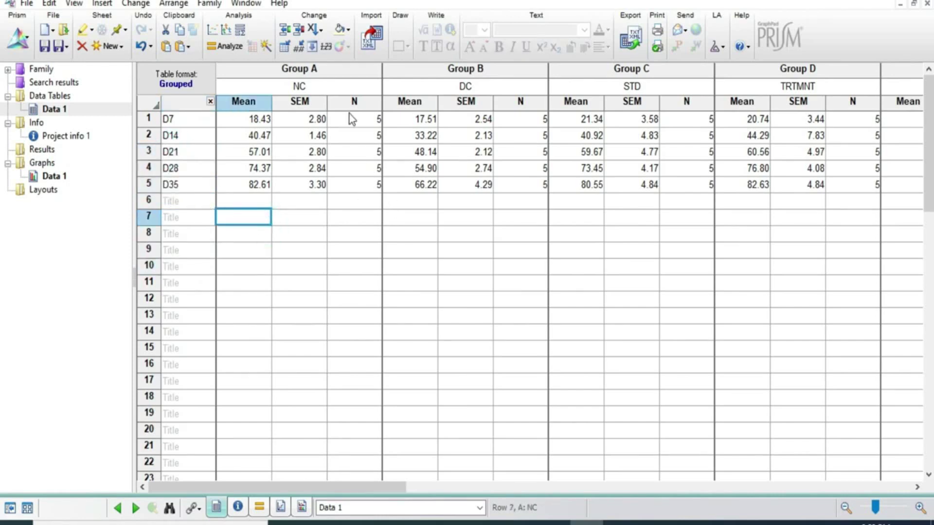
Step: Set up a Two-way ANOVA of all four data sets without matching, comparing cell means regardless of rows and columns
left_click(225, 46)
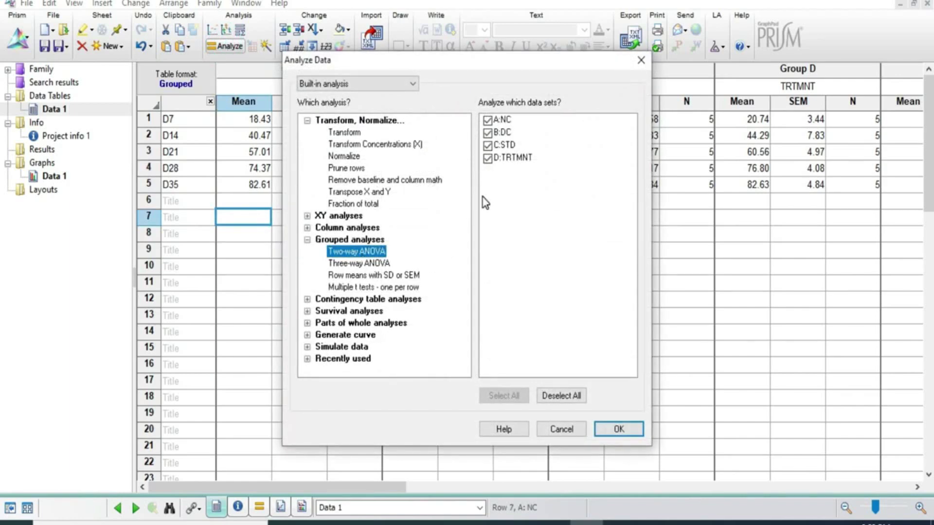
left_click(619, 430)
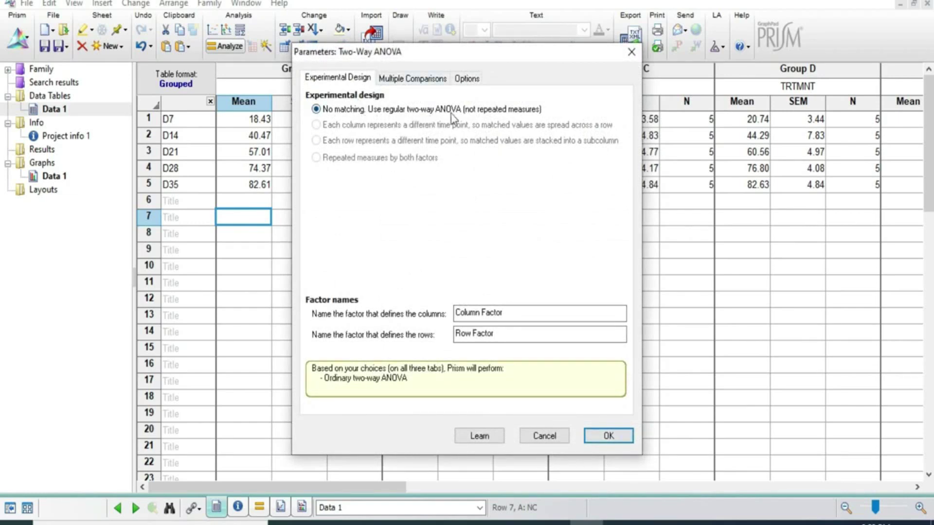
left_click(422, 85)
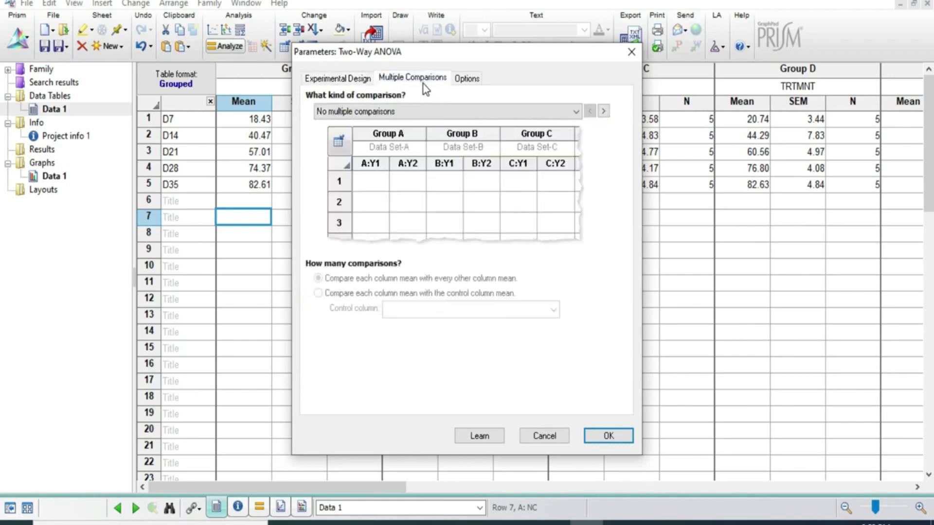
left_click(365, 112)
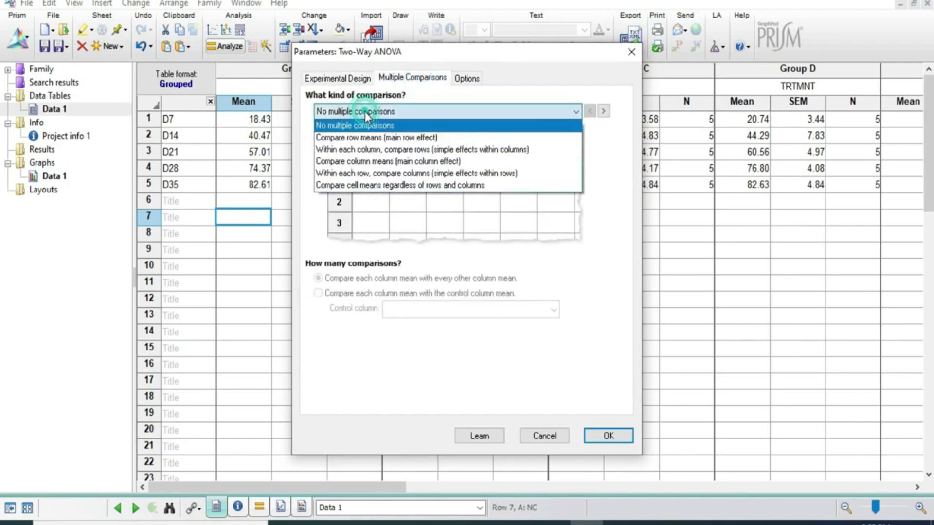
left_click(337, 186)
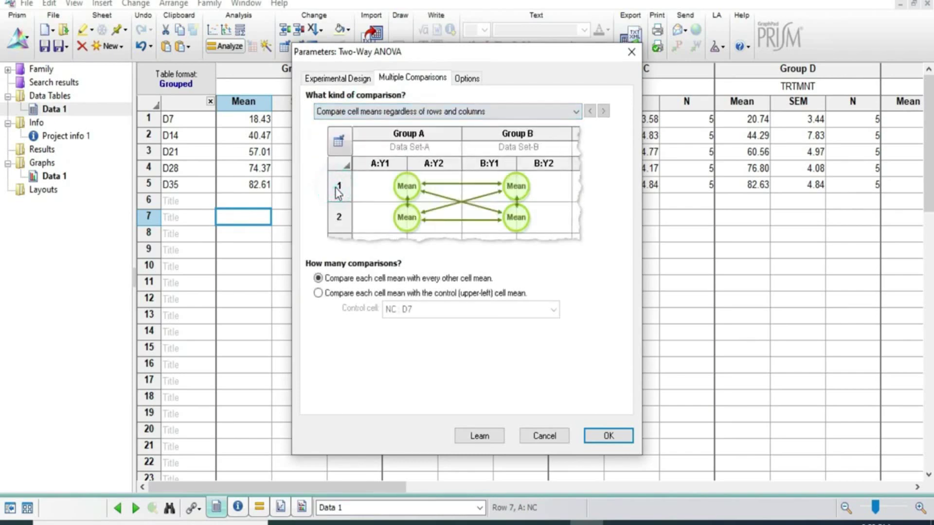
Step: Keep the recommended Tukey test as the multiple comparisons correction and run the two-way ANOVA
left_click(465, 79)
left_click(421, 123)
left_click(423, 125)
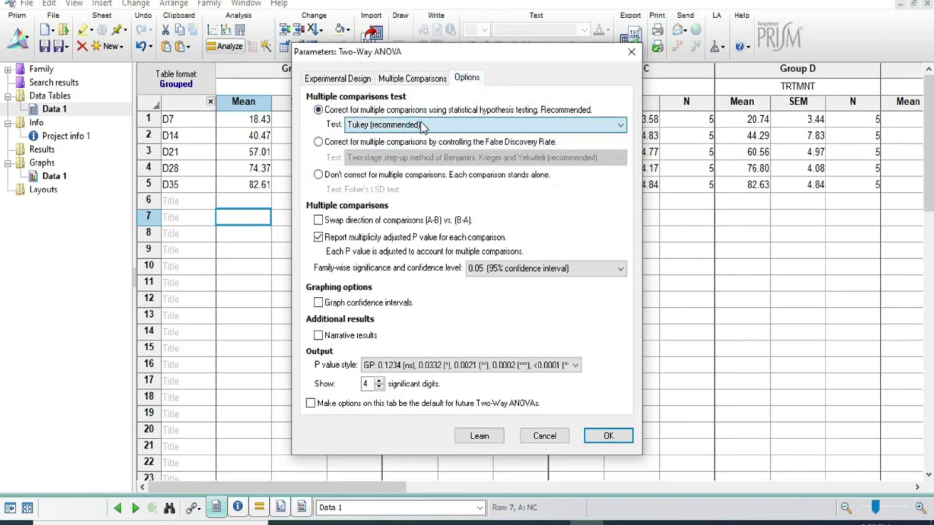
left_click(422, 125)
left_click(419, 122)
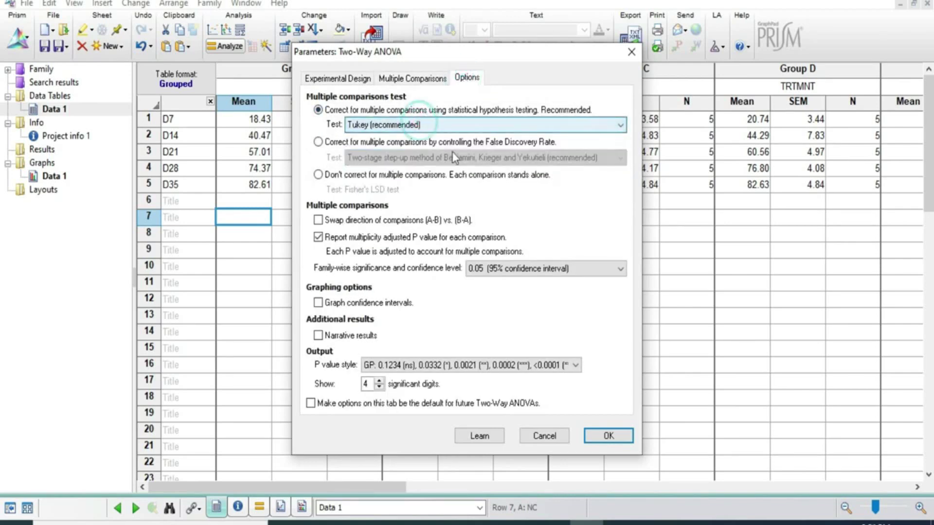
left_click(608, 436)
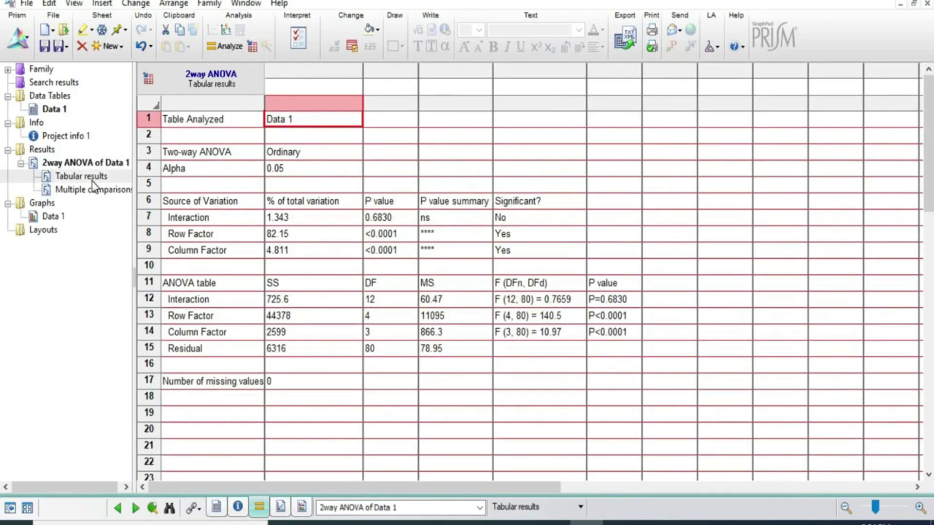
Step: Show the multiple comparisons results and give the D7:NC vs. D7:DC row a red cell background
left_click(86, 189)
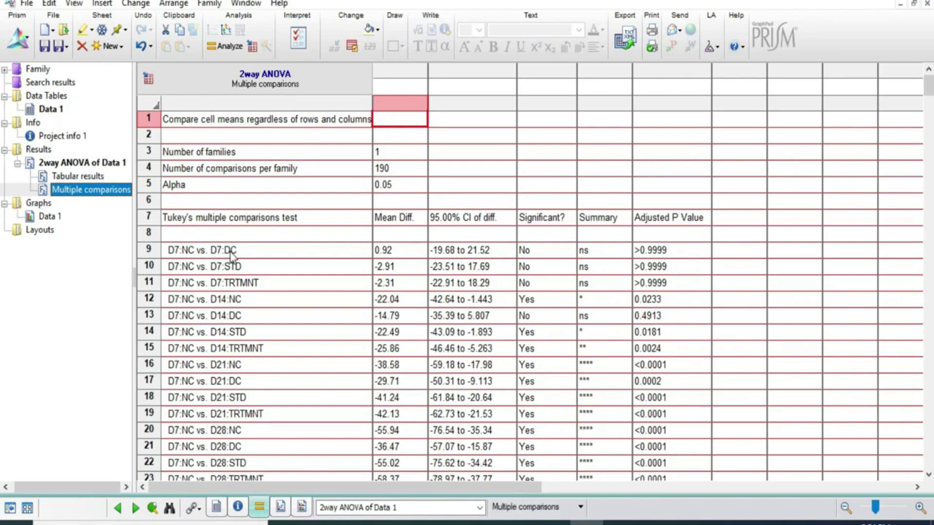
left_click(152, 250)
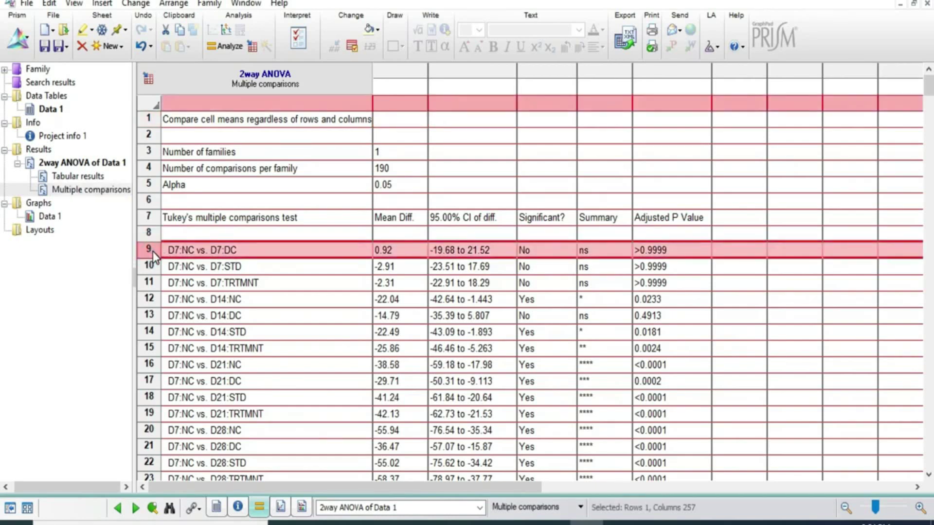
right_click(153, 252)
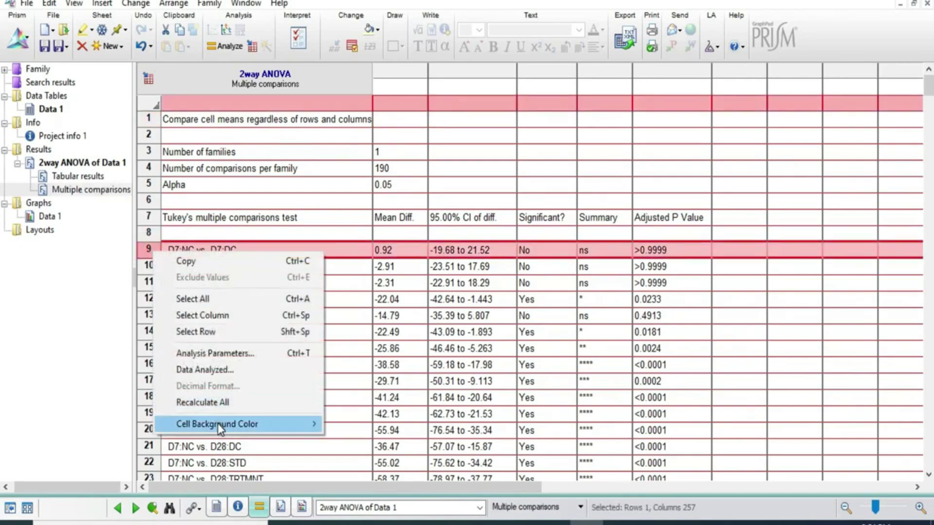
mouse_move(218, 423)
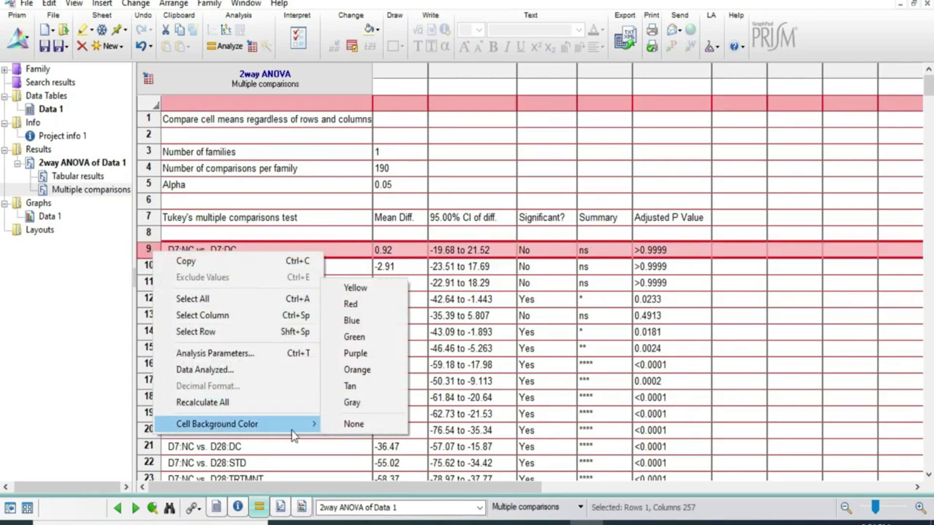
left_click(351, 305)
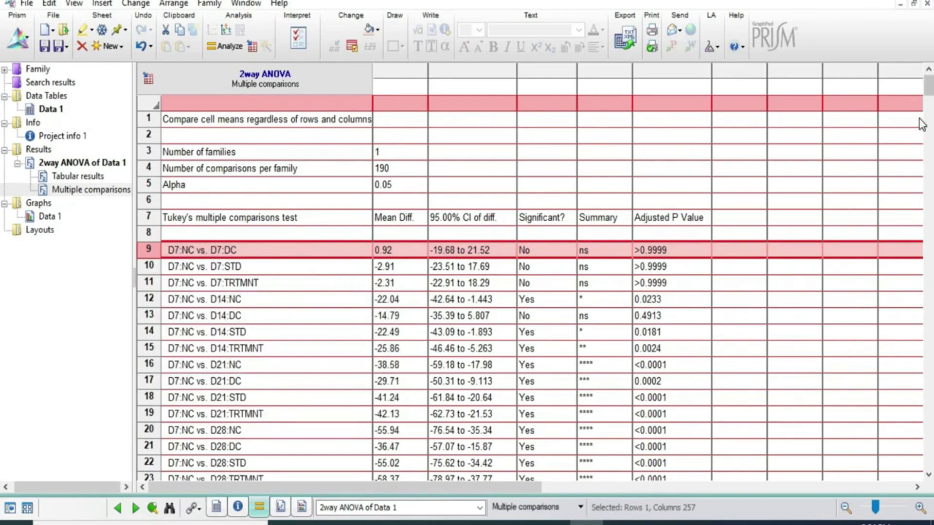
Step: Give the D7:DC vs. D7:STD and D7:DC vs. D7:TRTMNT rows a blue cell background
left_click_drag(928, 95, 930, 116)
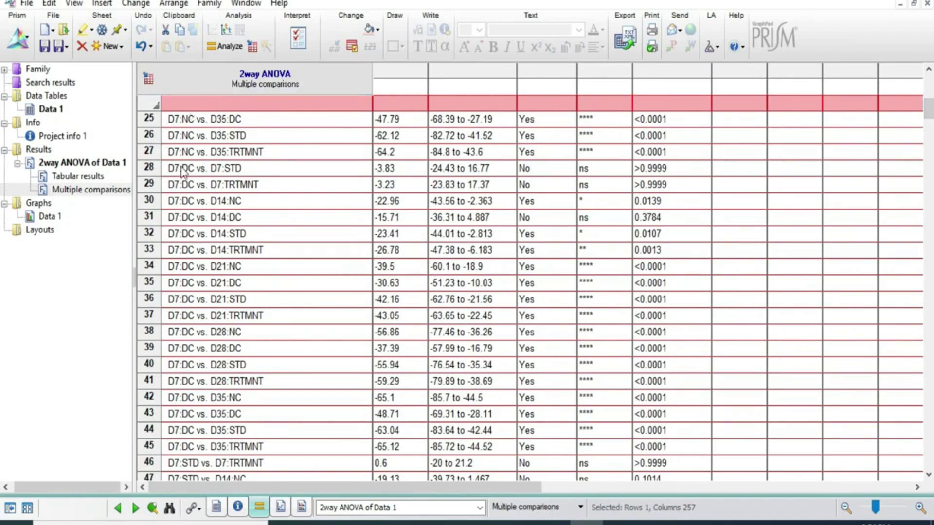
left_click(153, 168)
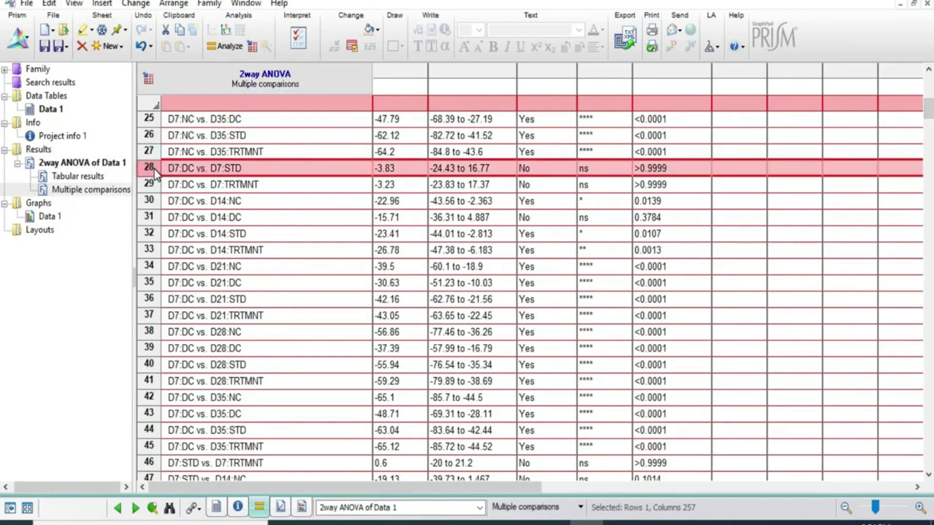
key("shift+Down")
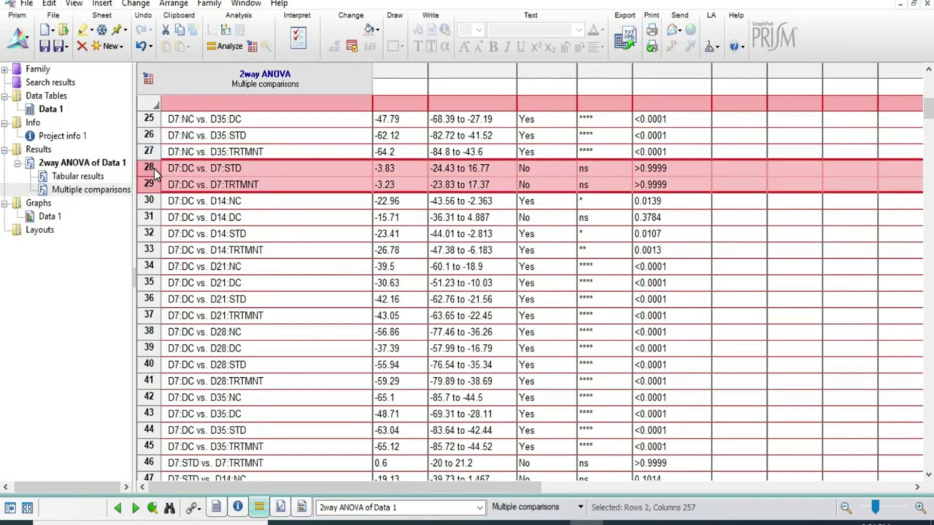
right_click(240, 169)
mouse_move(299, 339)
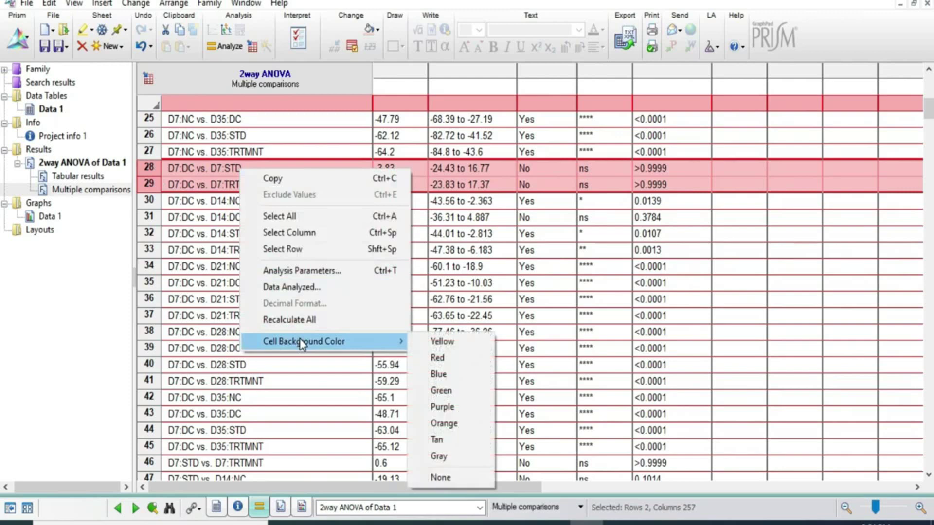
left_click(438, 379)
left_click(281, 316)
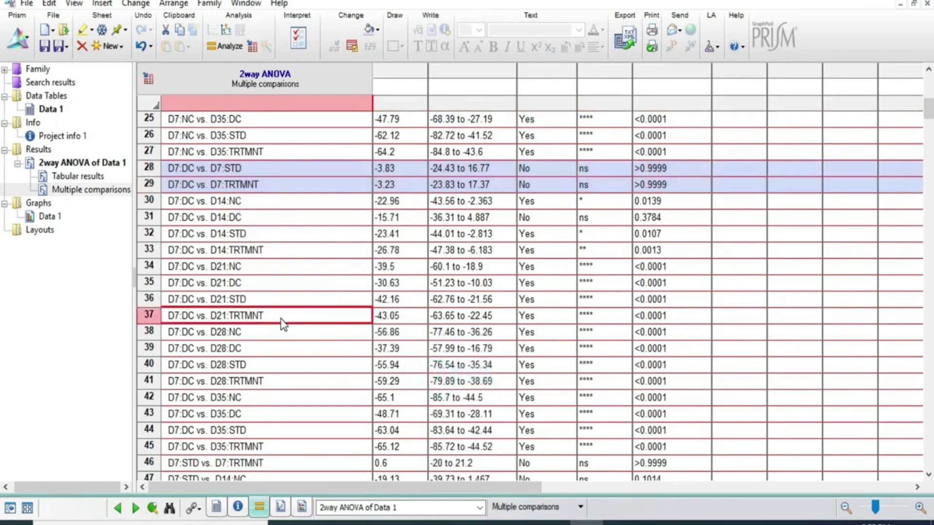
Step: Give the D14:NC vs. D14:DC comparison row a red cell background
key("Down")
key("Down")
key("Down")
key("Down")
key("Down")
key("Down")
key("Down")
key("Down")
key("Down")
key("Down")
key("Down")
key("Down")
key("Down")
key("Down")
key("Down")
key("Down")
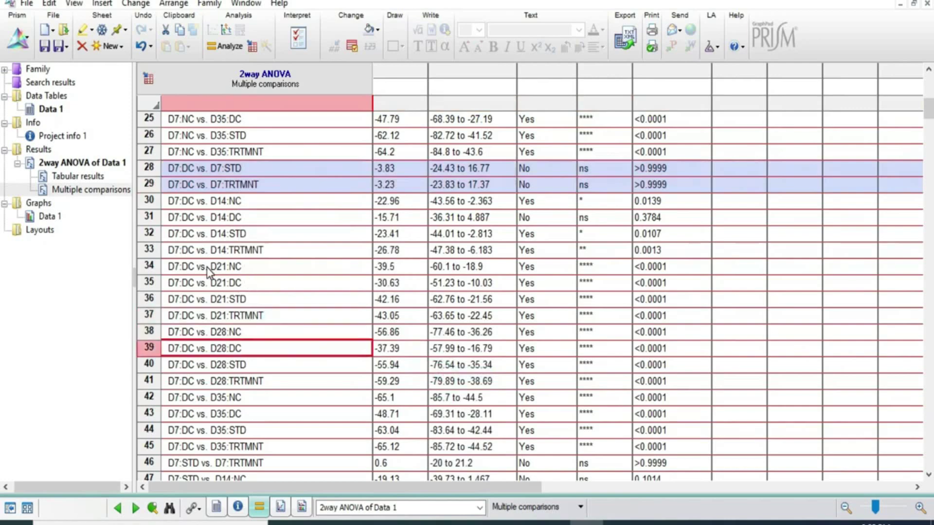
key("Down")
key("Down")
key("Down")
key("Down")
key("Down")
key("Down")
key("Down")
key("Down")
key("Down")
key("Down")
key("Down")
key("Down")
key("Down")
key("Down")
key("Down")
key("Down")
key("Down")
key("Down")
key("Down")
key("Down")
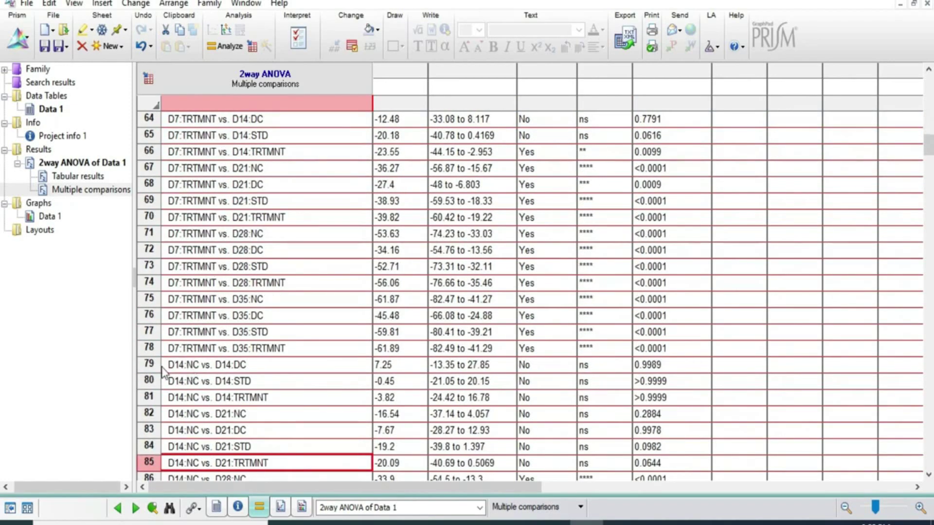
left_click(151, 366)
right_click(153, 366)
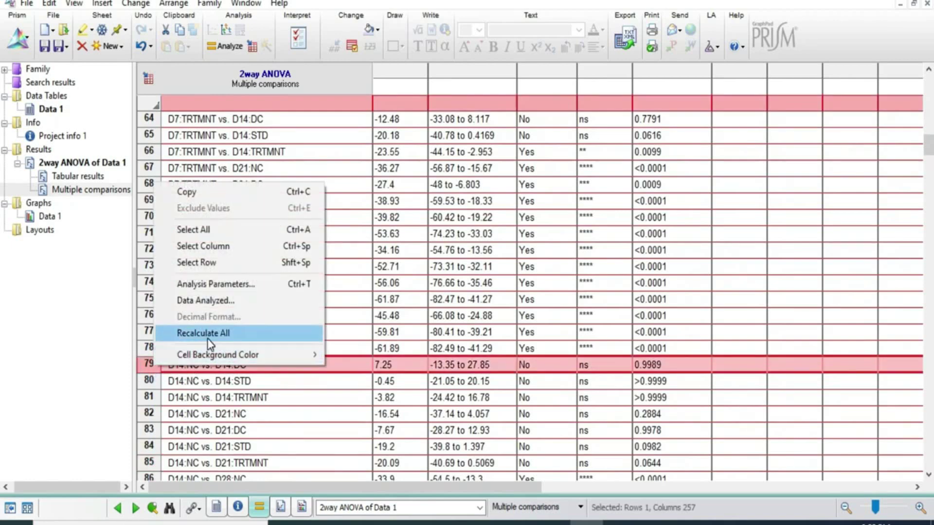
mouse_move(214, 352)
left_click(357, 370)
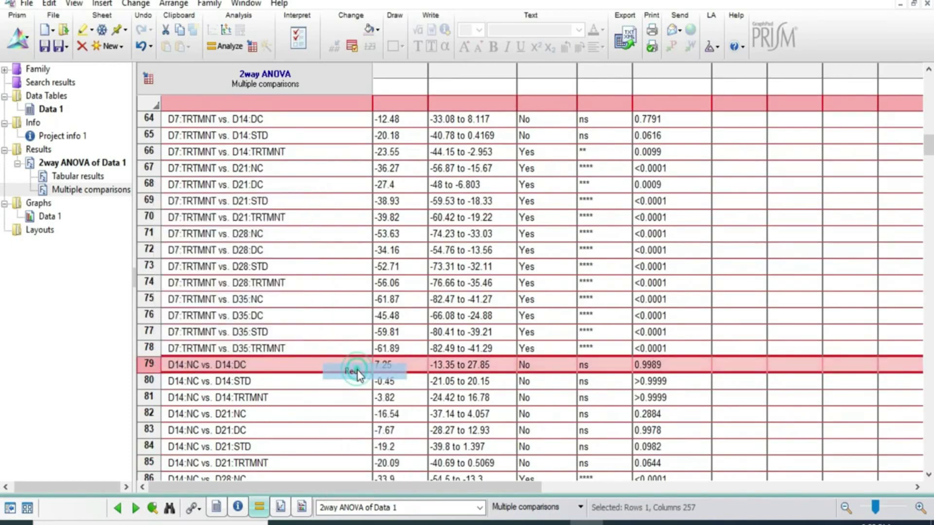
left_click(263, 387)
Step: Give the D14:DC vs. D14:STD and D14:DC vs. D14:TRTMNT rows a blue cell background
key("Down")
key("Down")
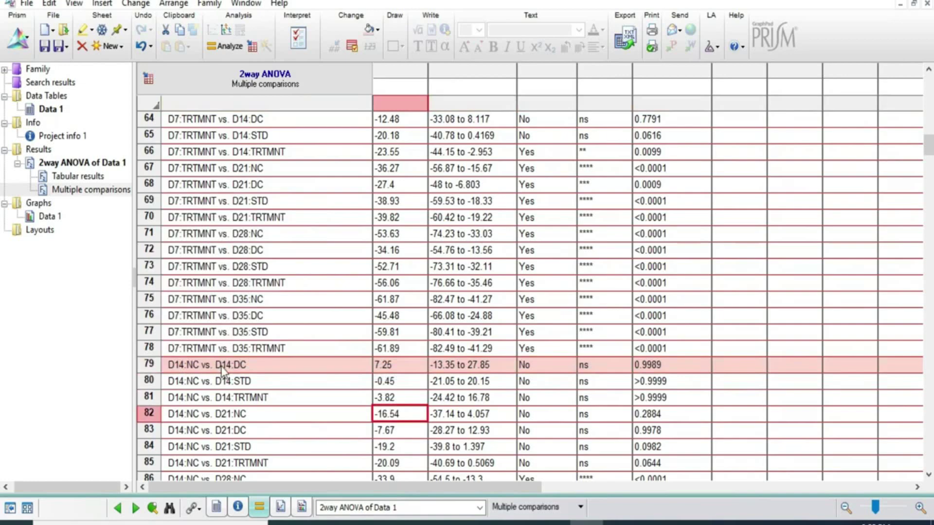
key("Down")
key("Down")
key("Down")
key("Down")
key("Down")
key("Down")
key("Down")
key("Down")
key("Down")
key("Down")
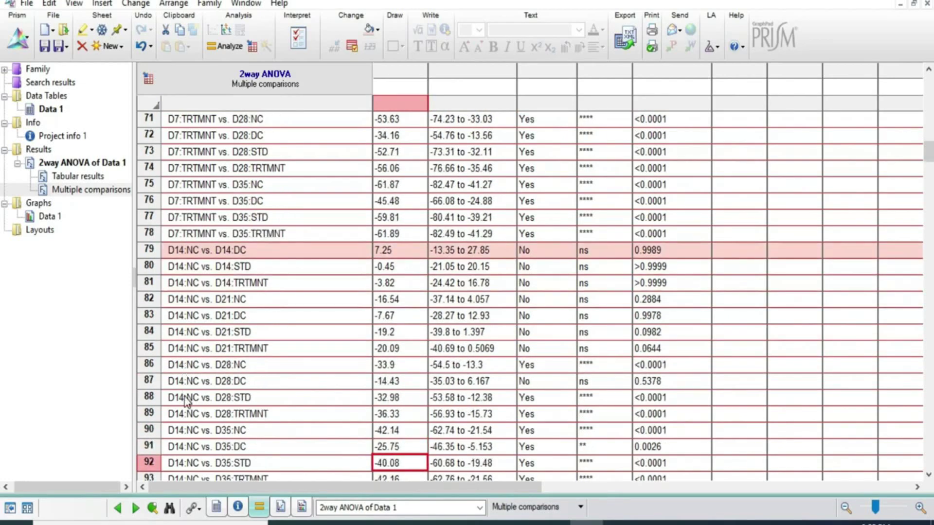
key("Down")
key("Down")
key("Down")
key("Down")
key("Down")
key("Down")
key("Down")
key("Down")
key("Down")
key("Down")
key("Down")
key("Down")
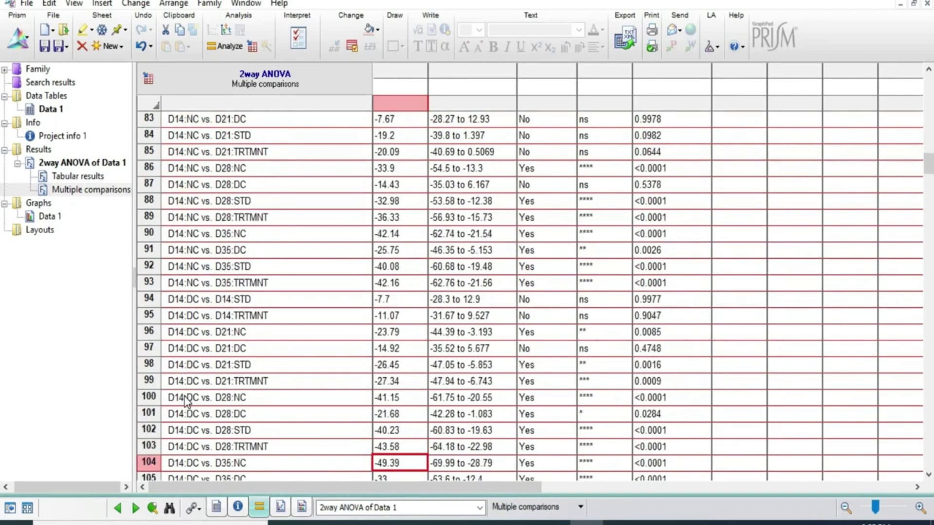
left_click(149, 299)
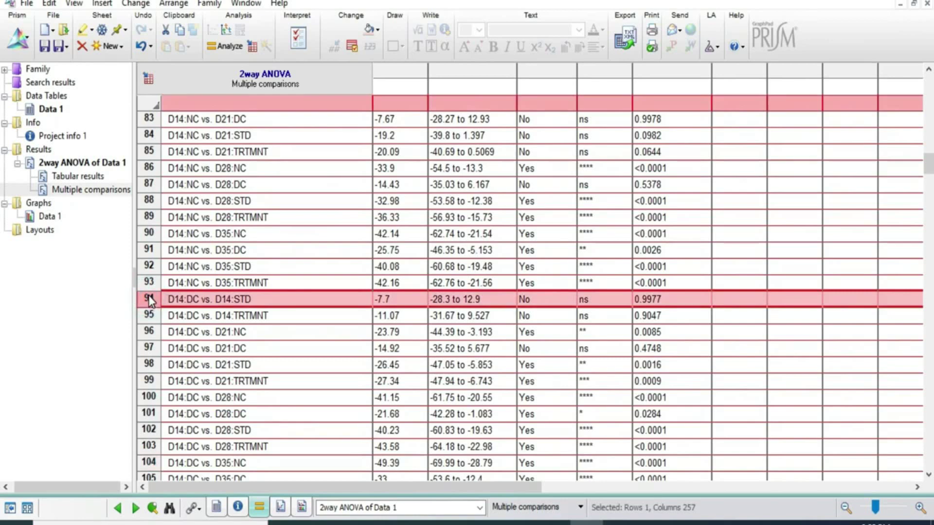
key("shift+Down")
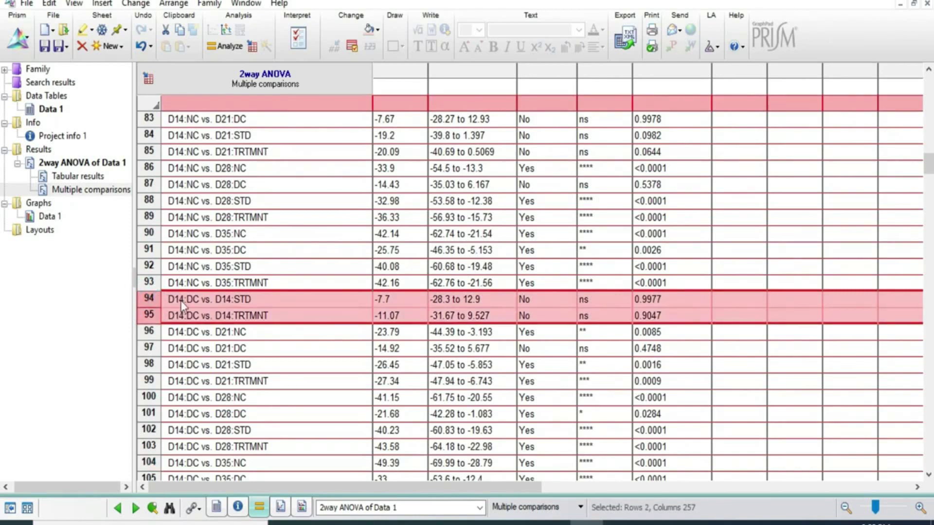
right_click(211, 305)
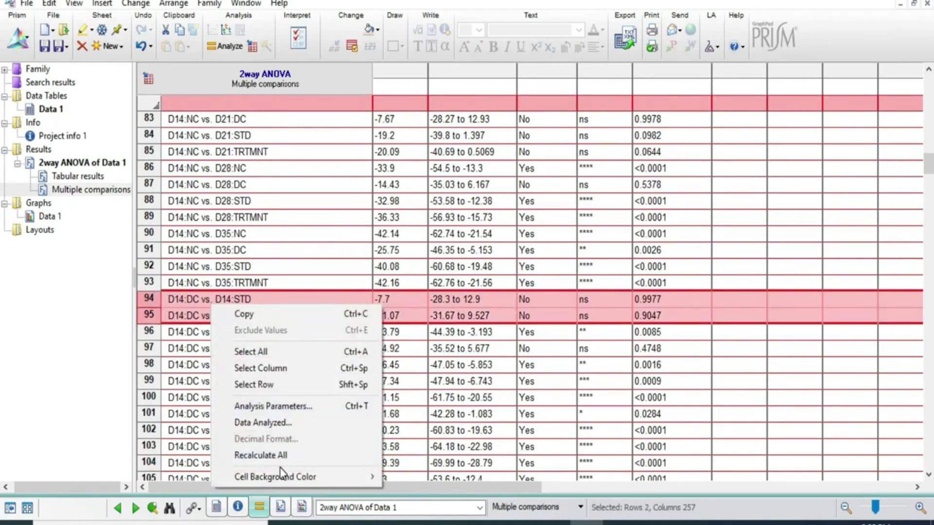
mouse_move(284, 477)
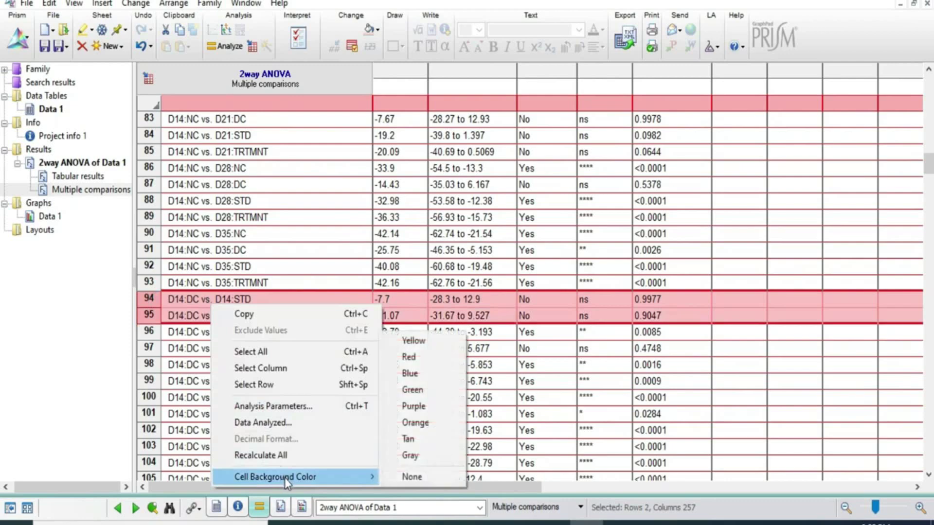
left_click(412, 373)
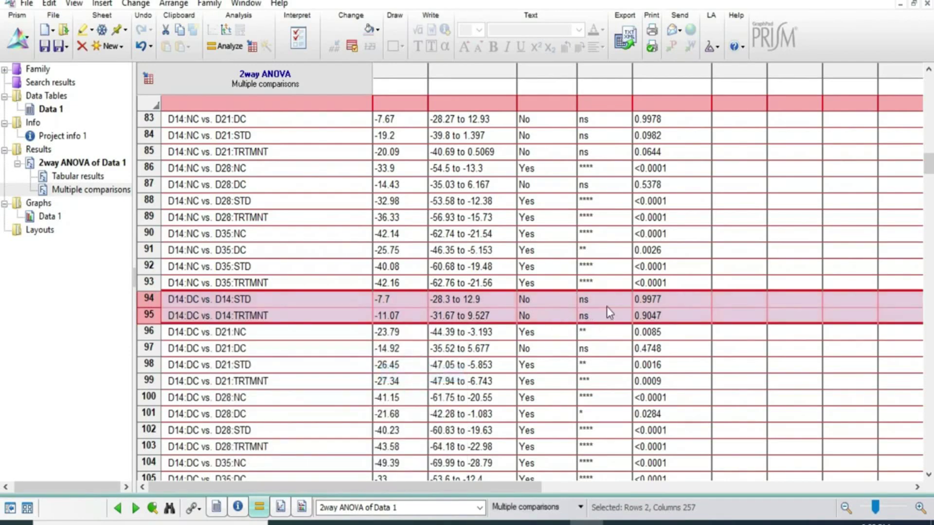
Step: Review the significance summaries and adjusted P values of the coloured D14 and D7 comparison rows
key("Up")
key("Up")
key("Up")
key("Up")
key("Up")
key("Up")
key("Up")
key("Up")
key("Up")
key("Up")
key("Up")
key("Up")
key("Up")
key("Up")
key("Up")
key("Up")
key("Up")
key("Up")
key("Up")
key("Up")
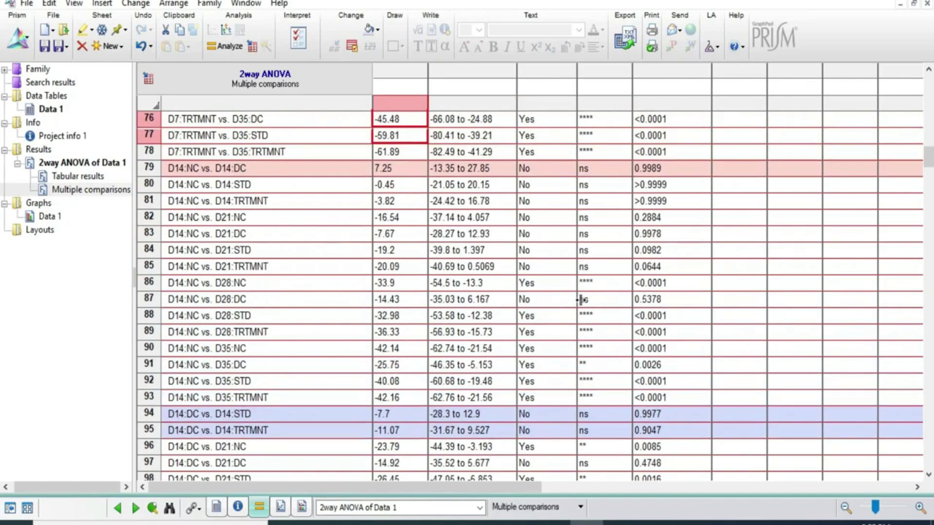
key("Up")
key("Up")
key("Up")
key("Up")
key("Up")
key("Up")
key("Up")
key("Up")
key("Up")
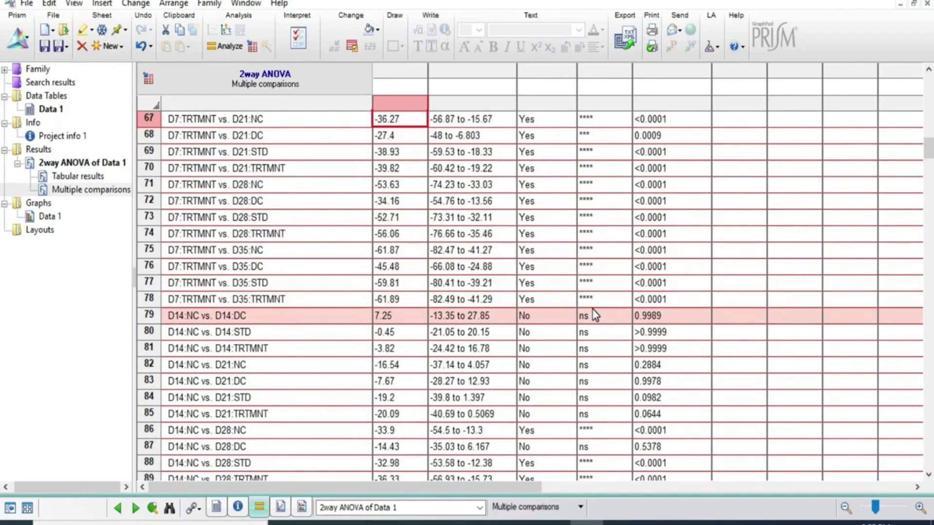
key("Up")
key("Up")
key("Up")
key("Up")
key("Up")
key("Up")
key("Up")
key("Up")
key("Up")
key("Up")
key("Up")
key("Up")
key("Up")
key("Up")
key("Up")
key("Up")
key("Up")
key("Up")
key("Up")
key("Up")
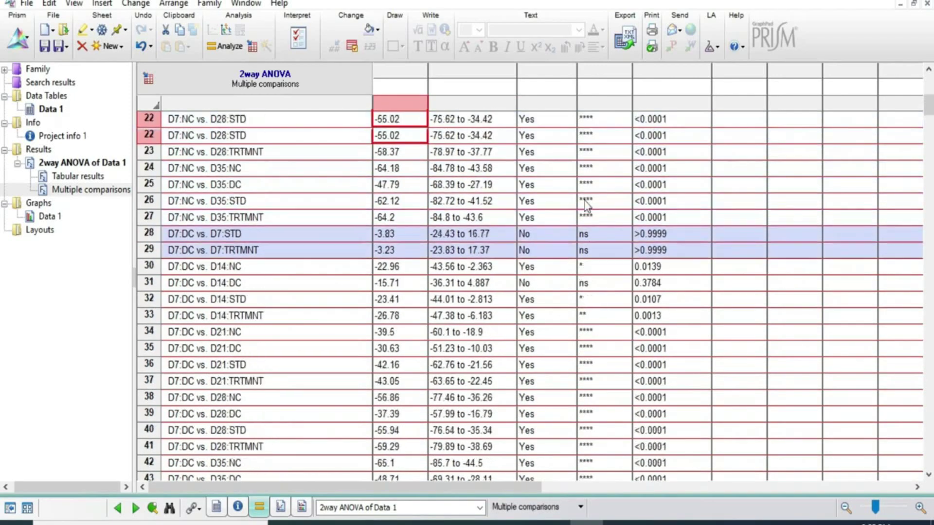
key("Up")
key("Up")
key("Up")
key("Up")
key("Up")
key("Up")
key("Up")
key("Up")
key("Up")
key("Up")
key("Up")
key("Up")
key("Up")
key("Up")
key("Up")
key("Up")
key("Up")
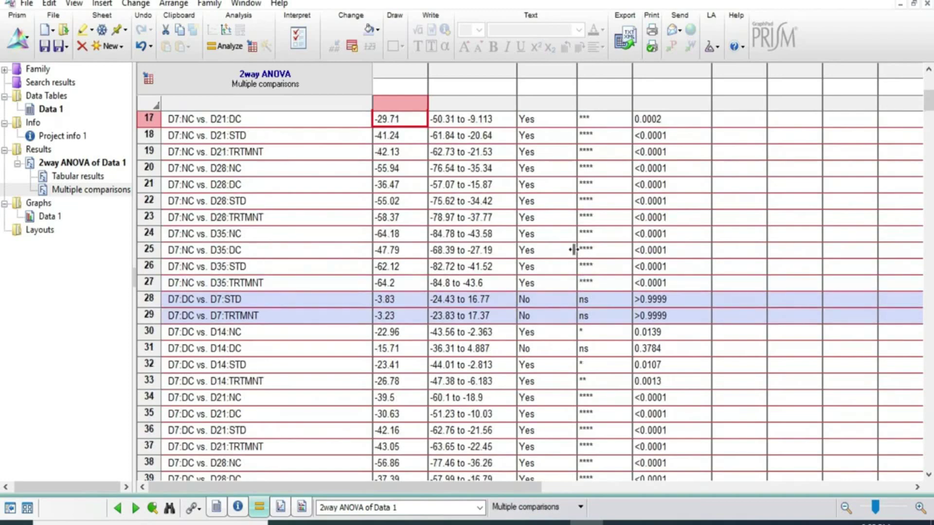
Step: Check the significance summary and adjusted P value of the coloured D7:NC vs. D7:DC comparison row
key("Down")
key("Down")
key("Down")
key("Down")
key("Down")
key("Down")
key("Down")
key("Down")
key("Down")
key("Down")
key("Down")
key("Down")
key("Down")
key("Down")
key("Down")
key("Down")
key("Down")
key("Down")
key("Down")
key("Down")
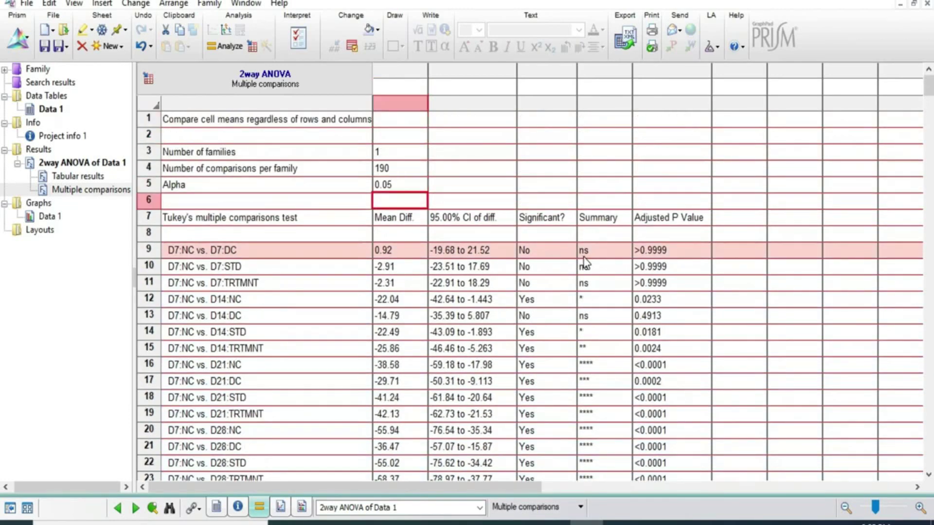
Step: Give the D21:NC vs. D21:DC comparison row a red cell background
key("Down")
key("Down")
key("Down")
key("Down")
key("Down")
key("Down")
key("Down")
key("Down")
key("Down")
key("Down")
key("Down")
key("Down")
key("Down")
key("Down")
key("Down")
key("Down")
key("Down")
key("Down")
key("Down")
key("Down")
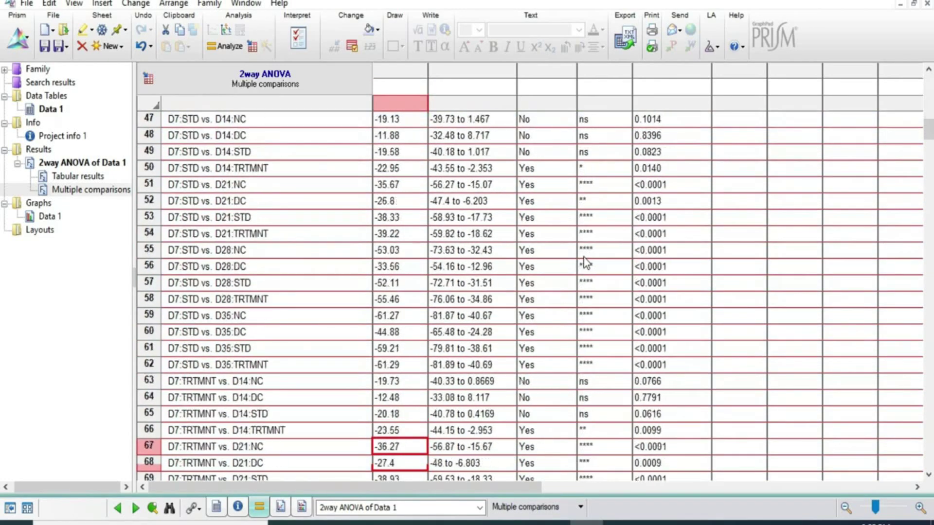
key("Down")
key("Down")
key("Down")
key("Down")
key("Down")
key("Down")
key("Down")
key("Down")
key("Down")
key("Down")
key("Down")
key("Down")
key("Down")
key("Down")
key("Down")
key("Down")
key("Down")
key("Down")
key("Down")
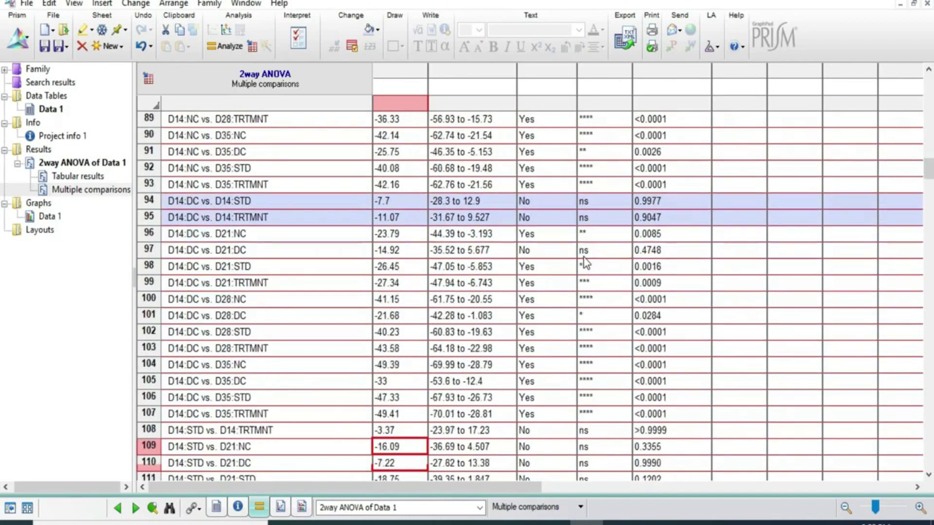
key("Down")
key("Down")
key("Down")
key("Down")
key("Down")
key("Down")
key("Down")
key("Down")
key("Down")
key("Down")
key("Down")
key("Down")
key("Down")
key("Down")
key("Down")
key("Down")
key("Down")
key("Down")
key("Down")
key("Down")
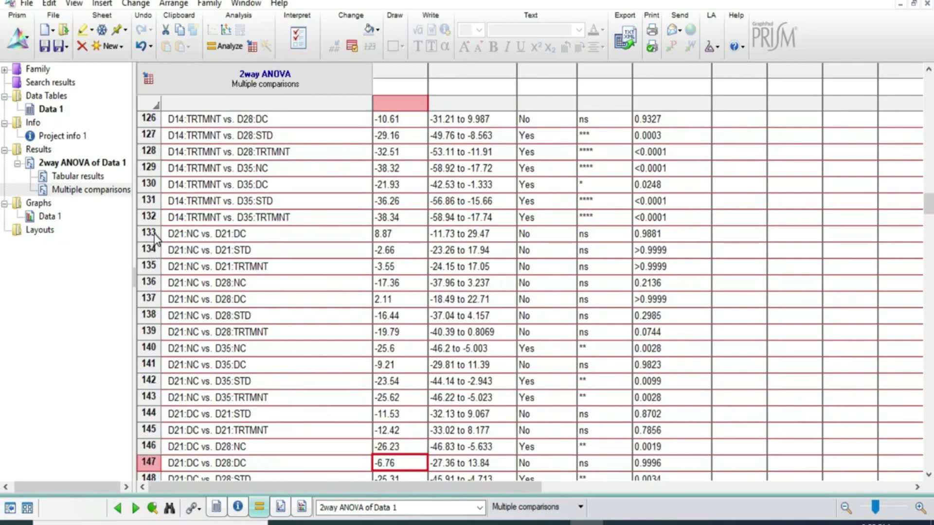
left_click(153, 233)
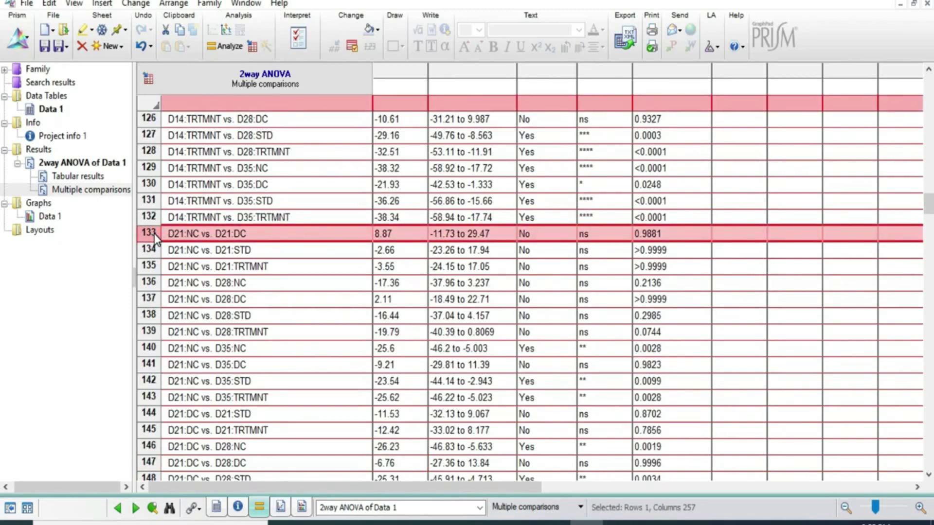
right_click(153, 233)
mouse_move(254, 412)
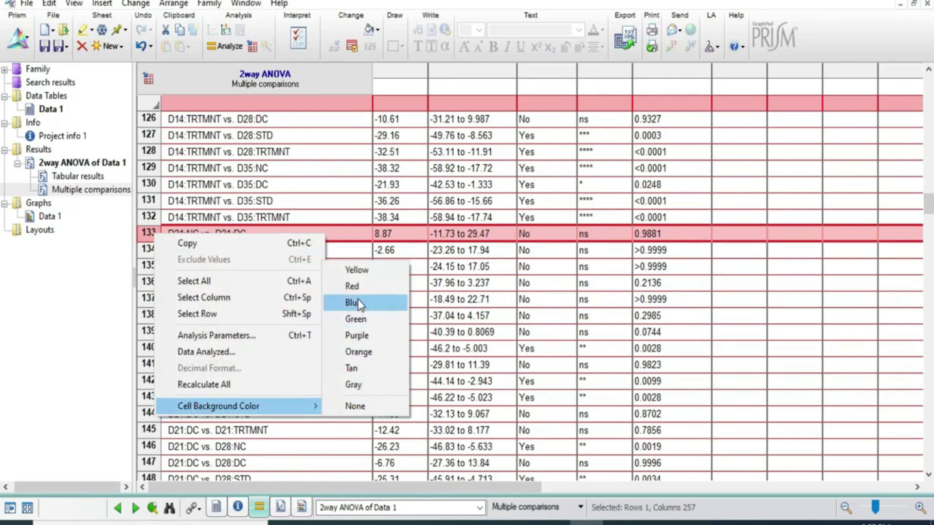
left_click(358, 285)
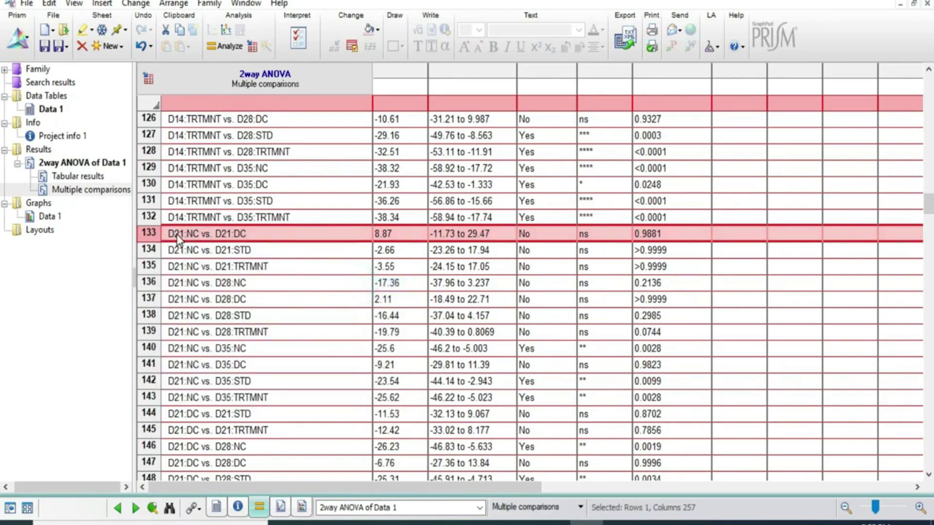
Step: Give the D21:DC vs. D21:STD and D21:DC vs. D21:TRTMNT rows a blue cell background
key("Down")
key("Down")
key("Down")
key("Down")
key("Down")
key("Down")
key("Down")
key("Down")
key("Down")
key("Down")
key("Down")
key("Down")
key("Down")
key("Down")
key("Down")
key("Down")
key("Down")
key("Down")
key("Down")
key("Down")
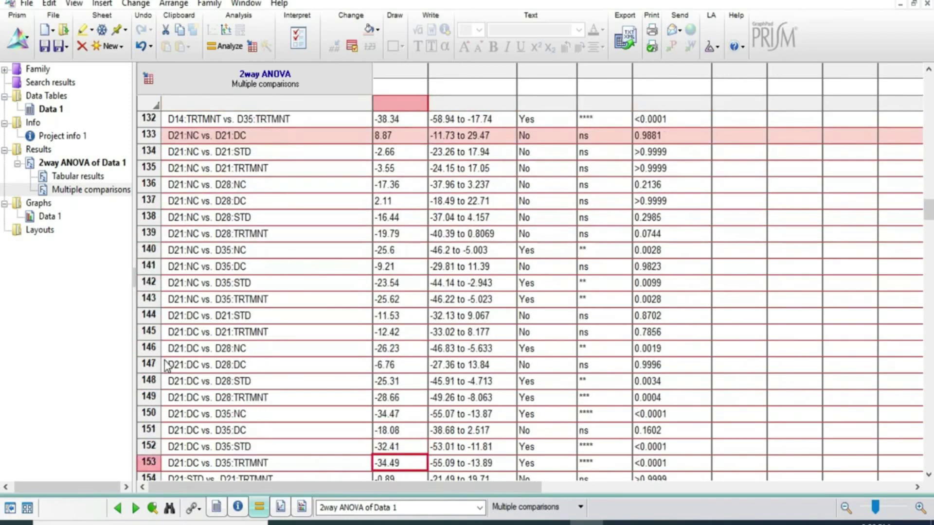
left_click(150, 316)
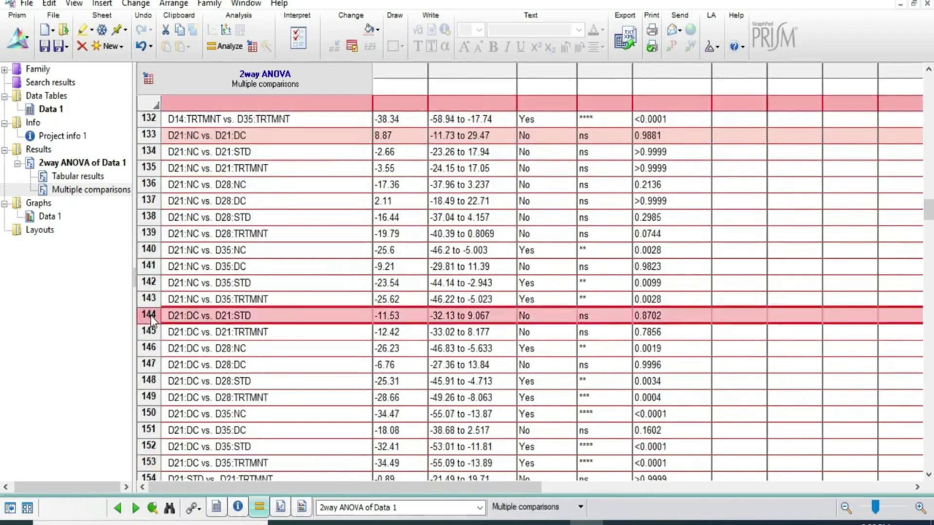
key("shift+Down")
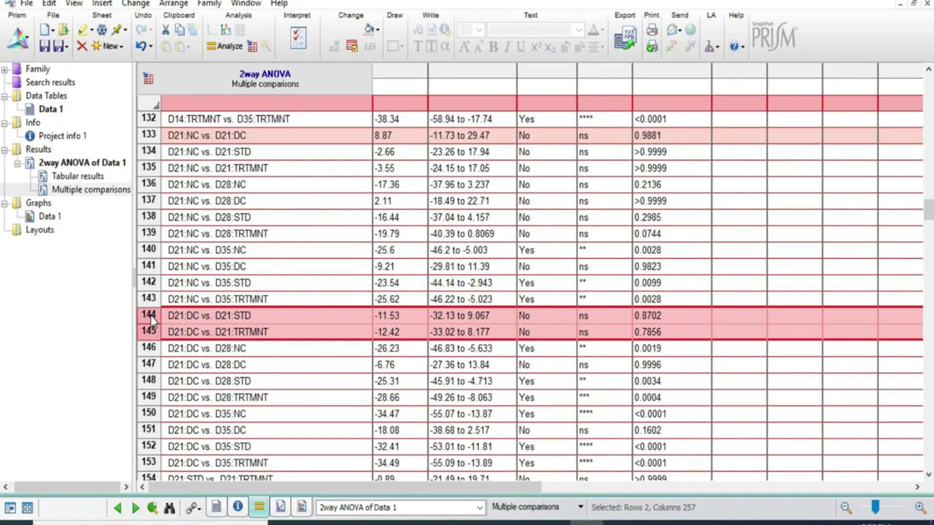
right_click(221, 319)
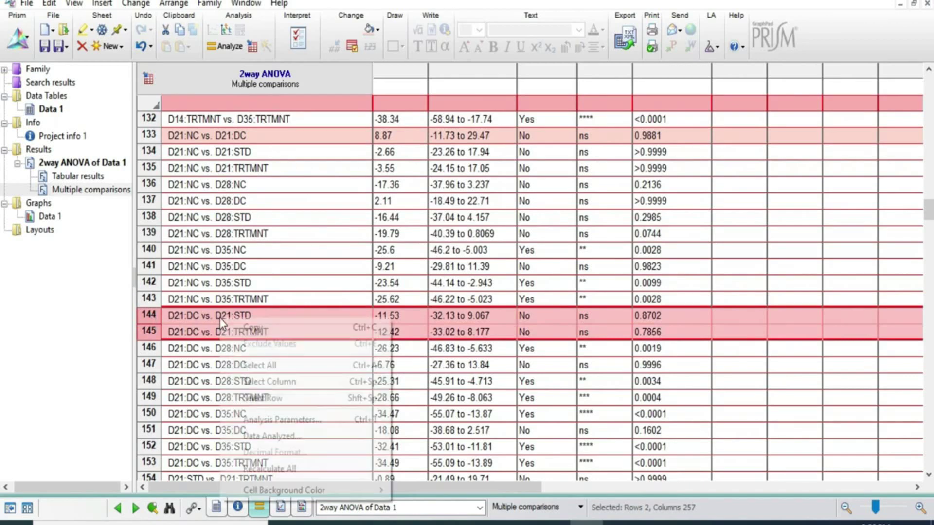
mouse_move(285, 488)
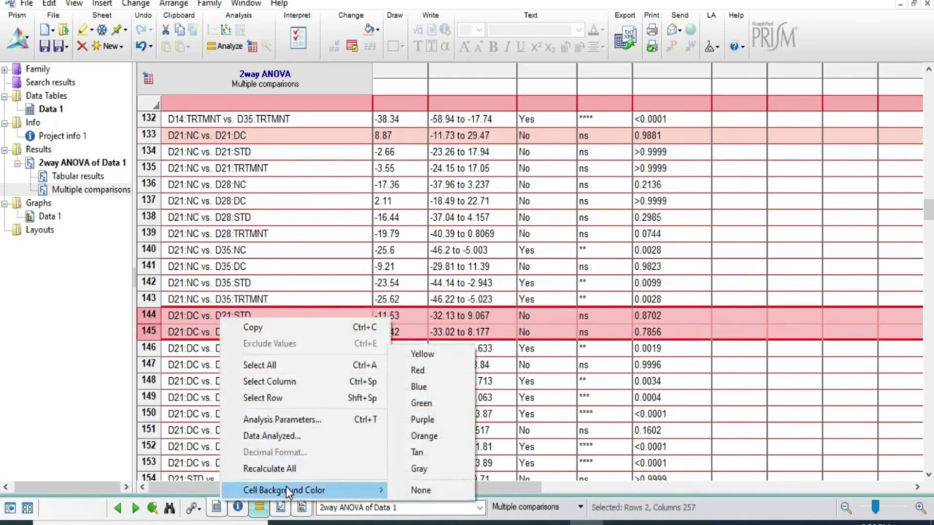
left_click(421, 387)
Step: Give the D28:NC vs. D28:DC comparison row a red cell background
key("Down")
key("Down")
key("Down")
key("Down")
key("Down")
key("Down")
key("Down")
key("Down")
key("Down")
key("Down")
key("Down")
key("Down")
key("Down")
key("Down")
key("Down")
key("Down")
key("Down")
key("Down")
key("Down")
key("Down")
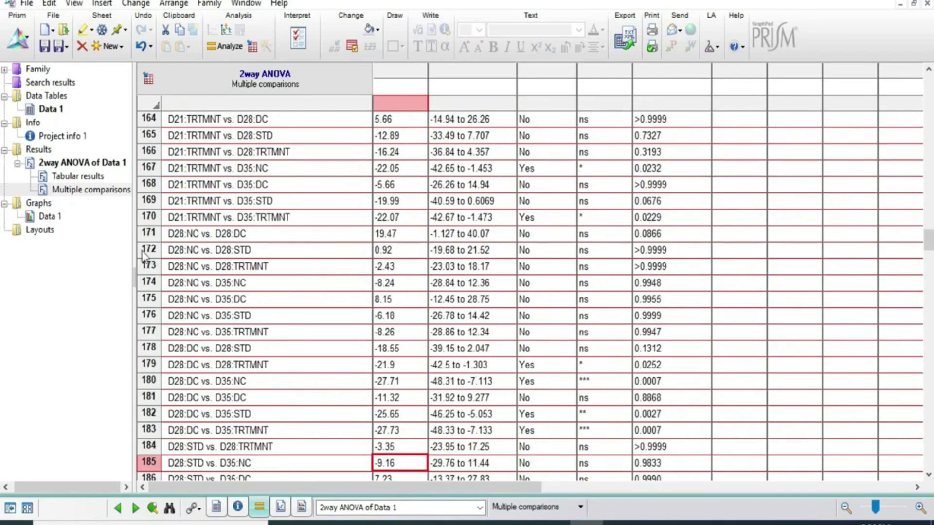
left_click(149, 234)
right_click(149, 237)
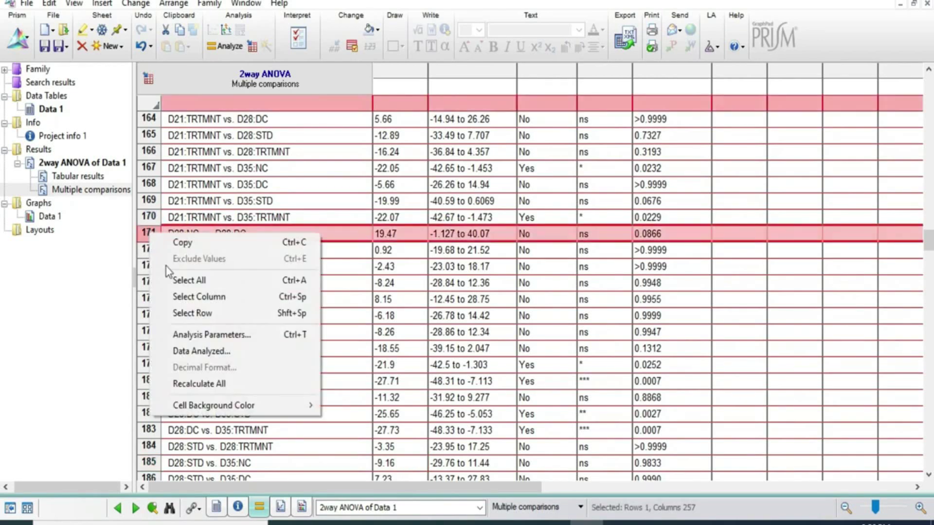
mouse_move(214, 406)
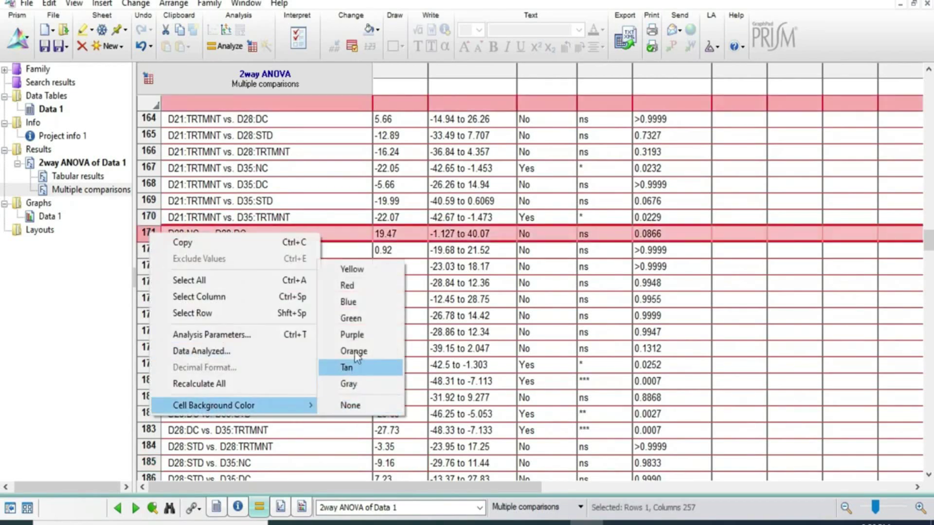
left_click(351, 287)
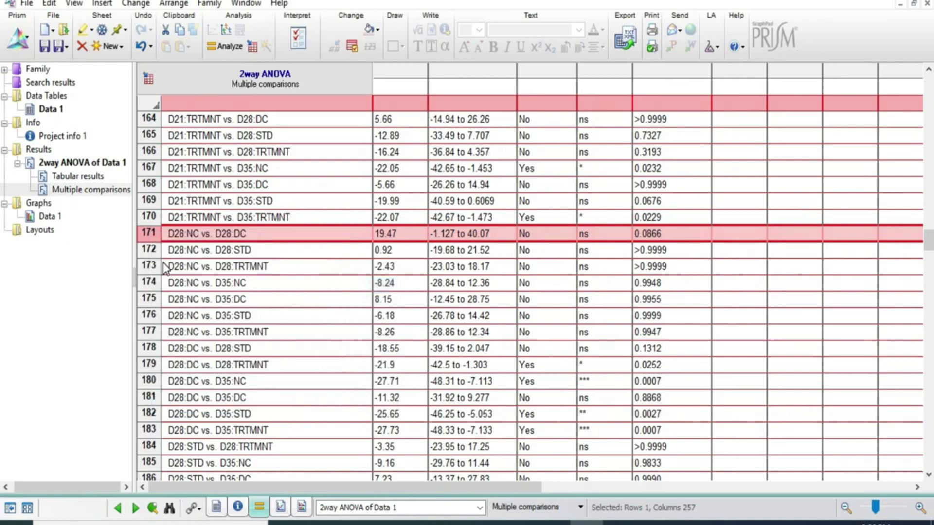
Step: Give the D28:DC vs. D28:STD and D28:DC vs. D28:TRTMNT rows a blue cell background
key("Down")
key("Down")
key("Down")
key("Down")
key("Down")
key("Down")
key("Down")
key("Down")
key("Down")
key("Down")
key("Down")
key("Down")
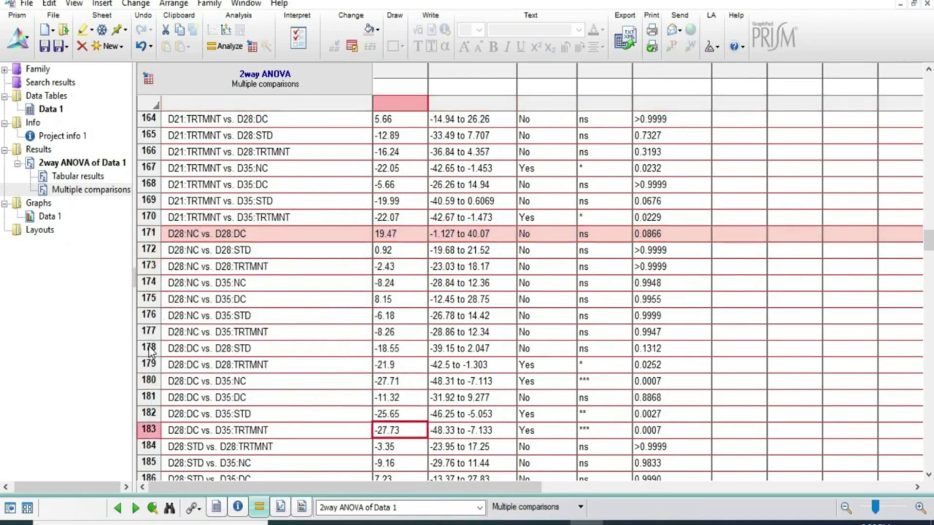
left_click(149, 349)
key("shift+Down")
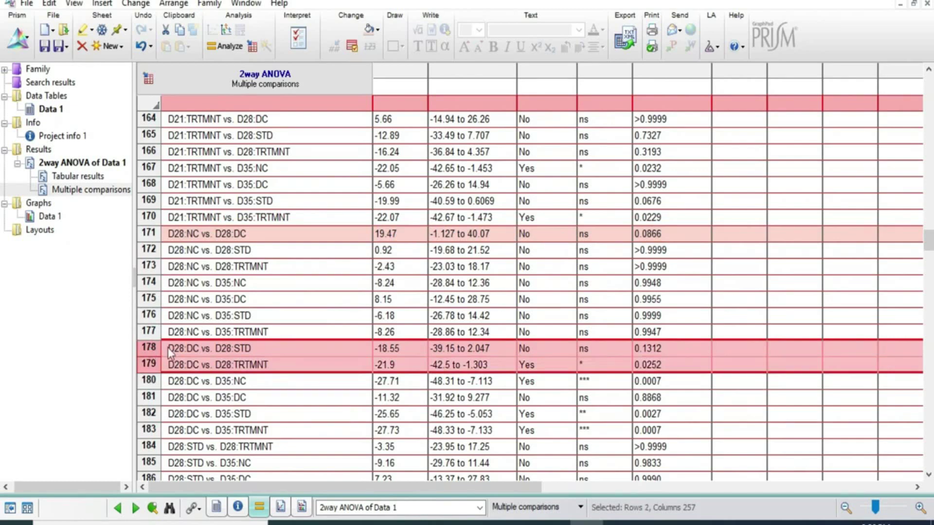
right_click(274, 354)
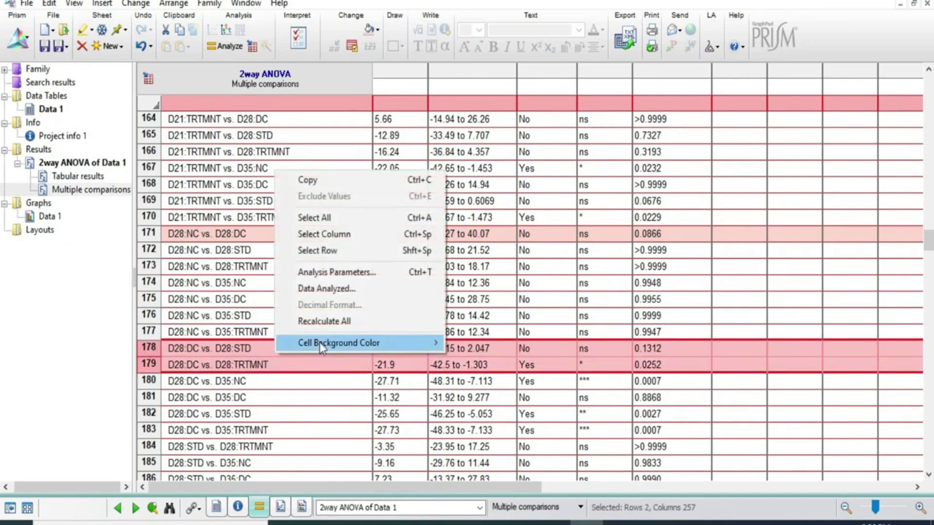
mouse_move(296, 343)
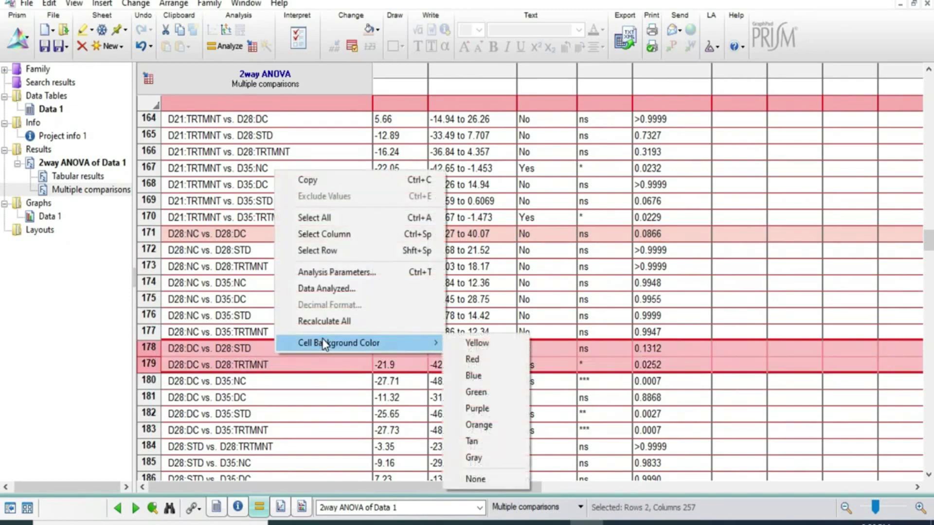
left_click(474, 379)
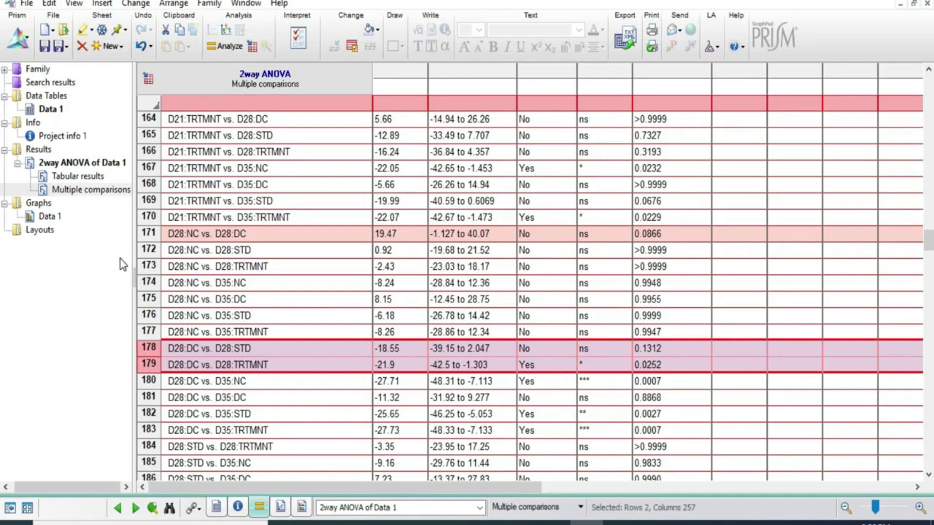
Step: Open the Data 1 graph and choose the XY graph family with the connecting line with error bars type
left_click(49, 216)
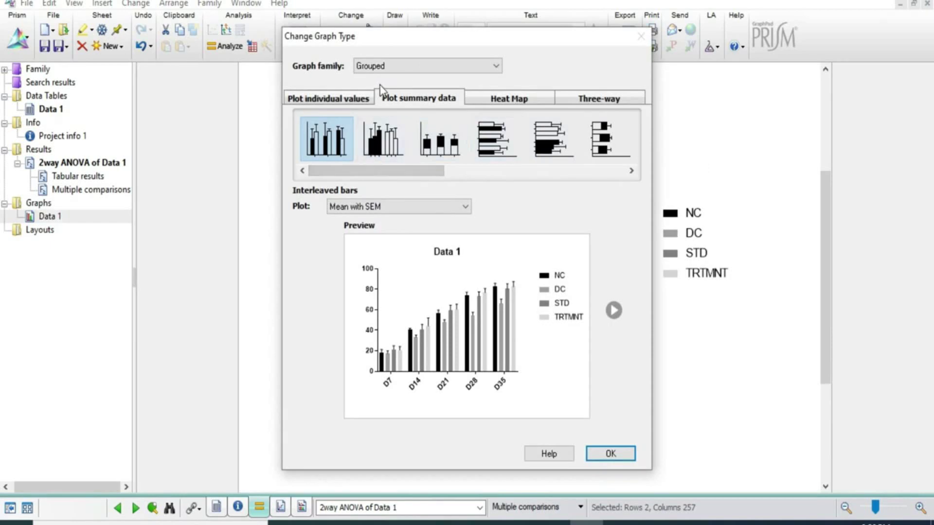
left_click(392, 68)
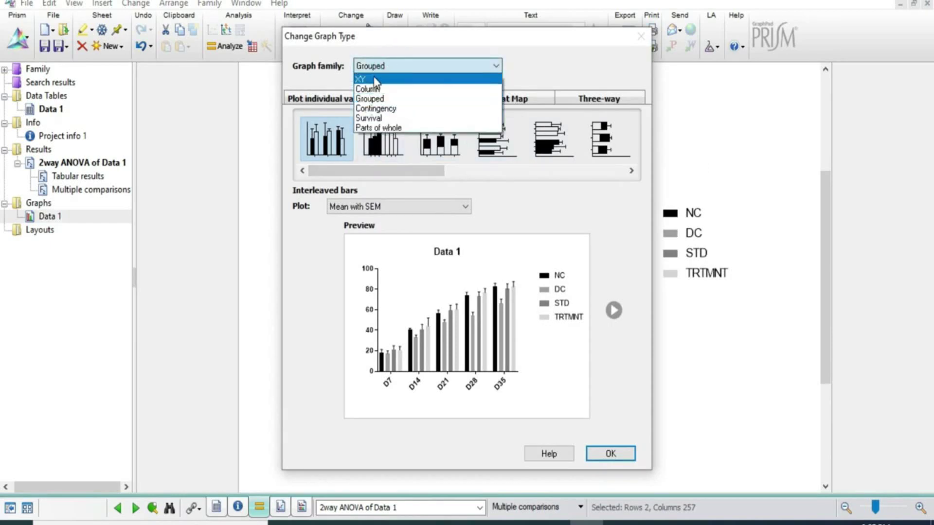
left_click(375, 80)
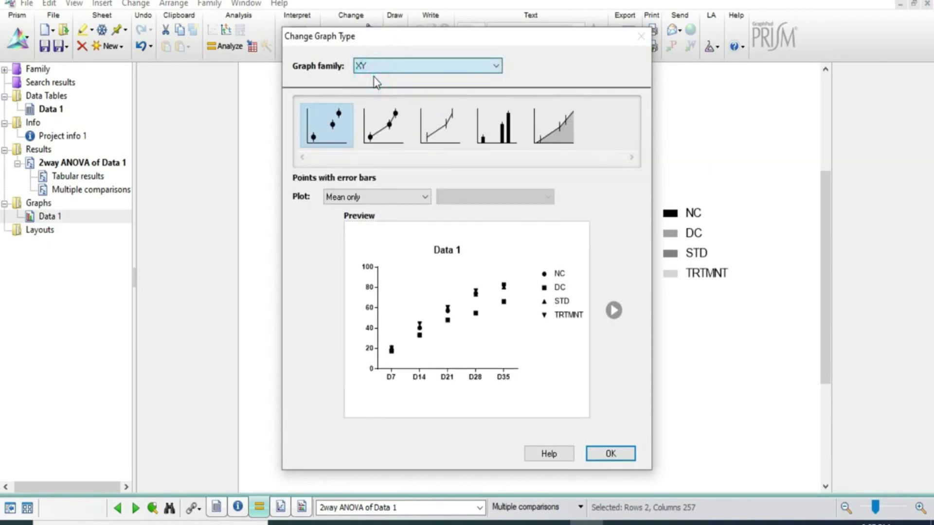
left_click(442, 129)
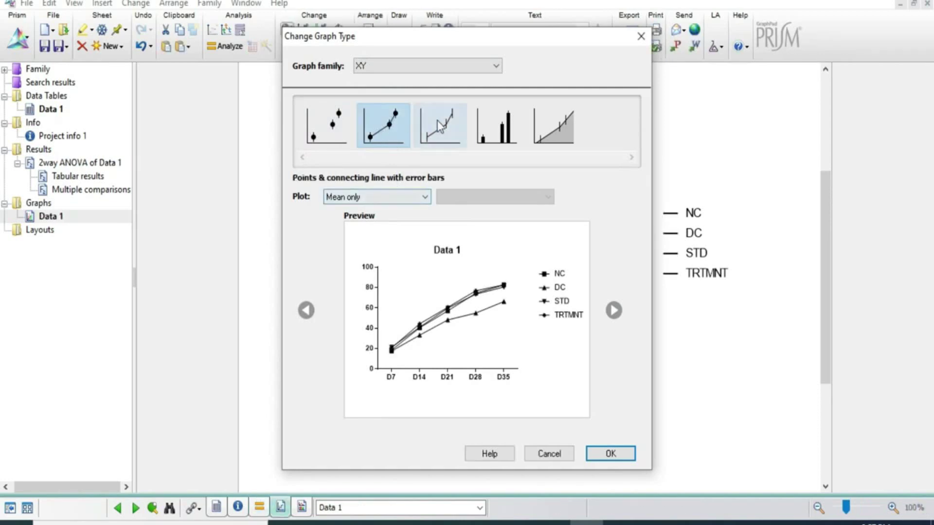
Step: Set the Data 1 graph to connecting lines with error bars, plotting Mean and Error with SEM
left_click(440, 121)
left_click(385, 195)
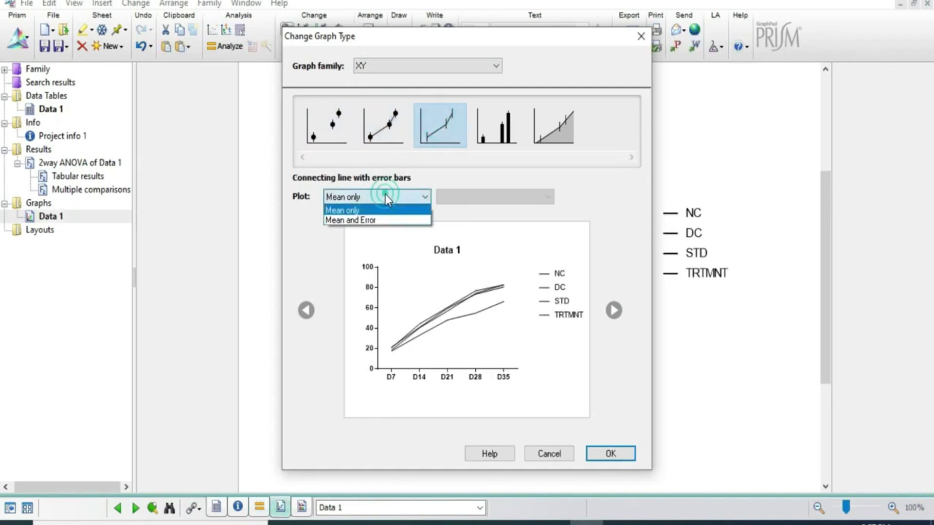
left_click(371, 221)
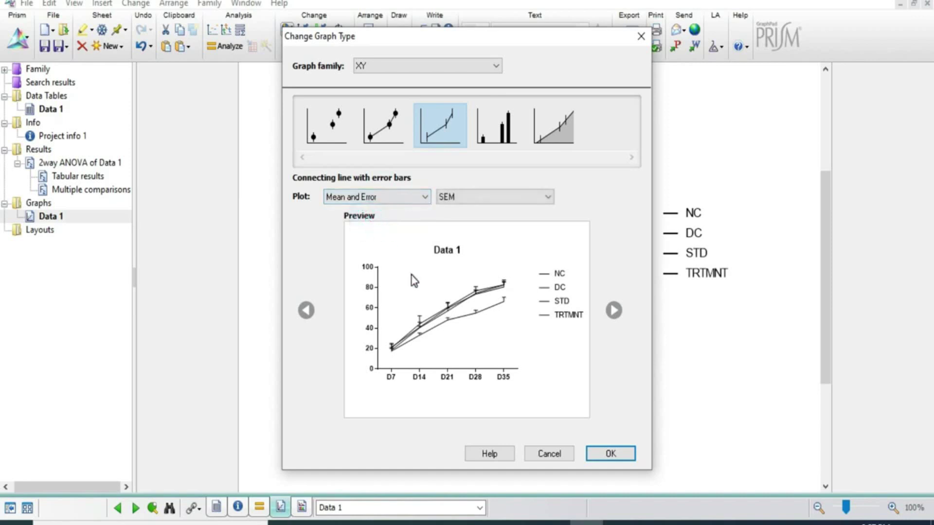
left_click(488, 204)
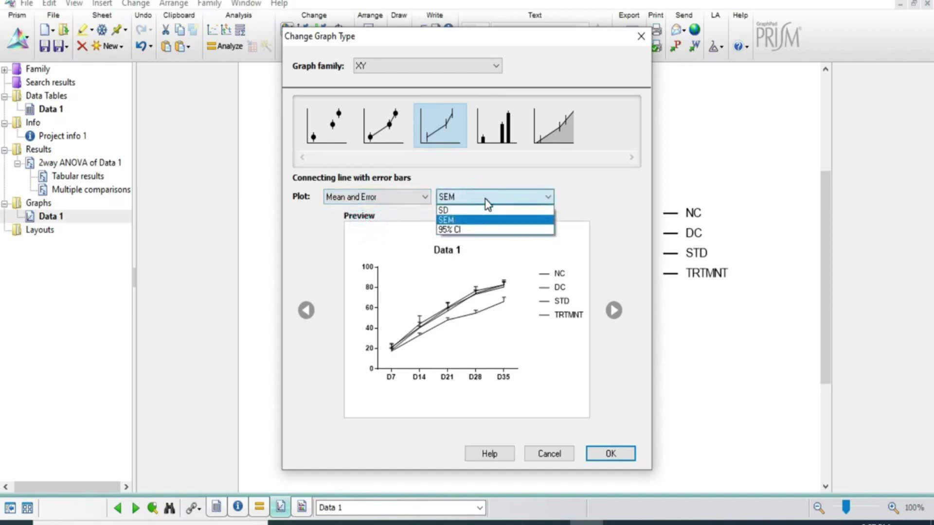
left_click(487, 200)
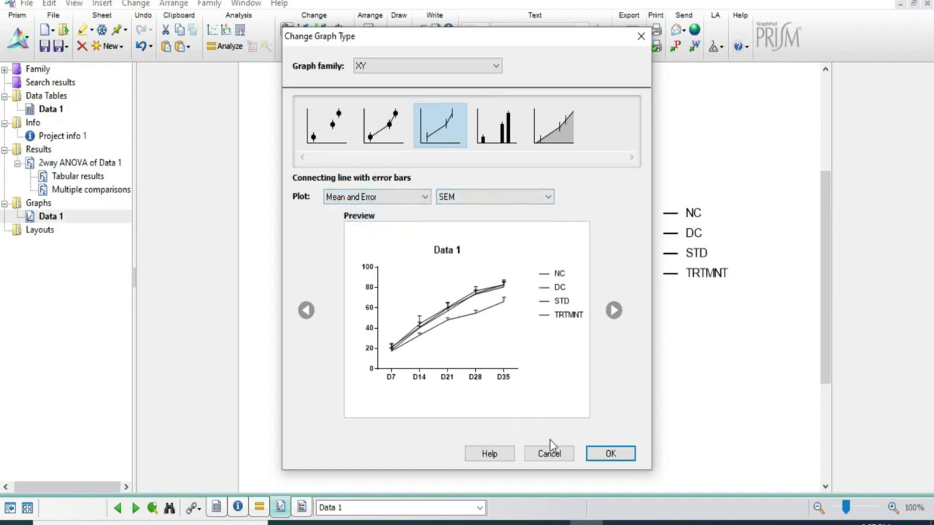
left_click(599, 454)
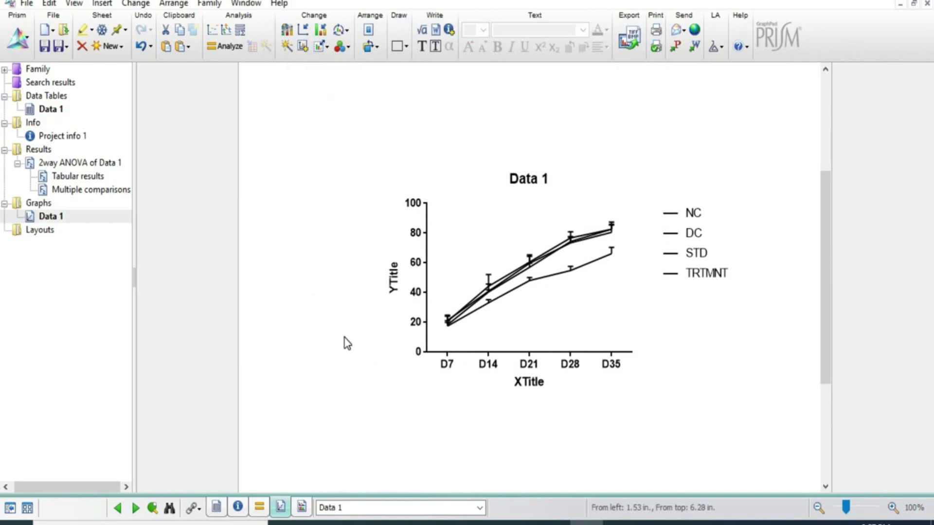
Step: Return to the Multiple comparisons results of the two-way ANOVA
left_click(81, 191)
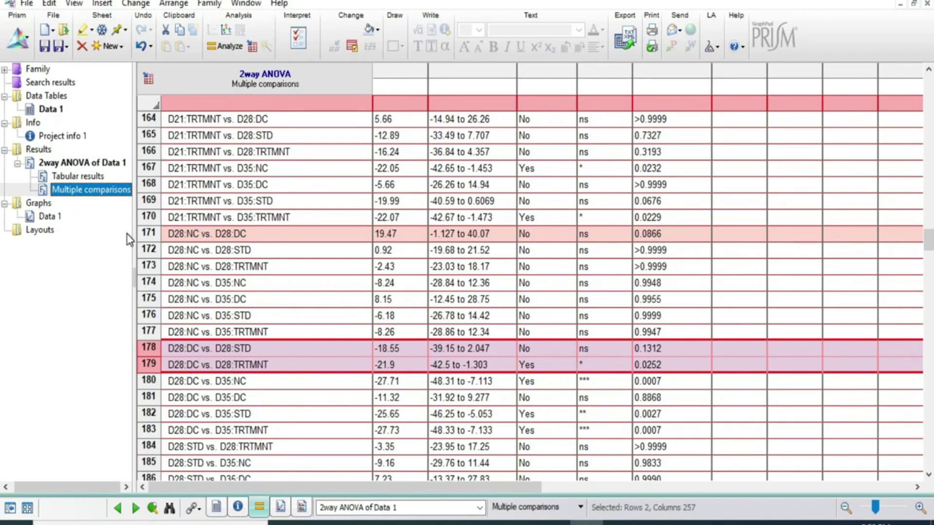
Step: Open the Data 1 graph and set the NC data set's connecting line colour to green
left_click(52, 216)
left_click(53, 217)
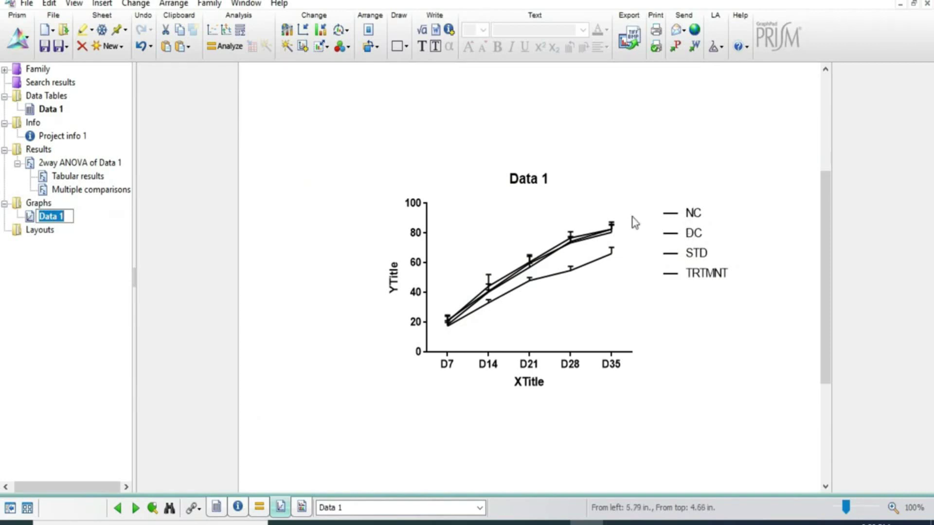
double_click(669, 220)
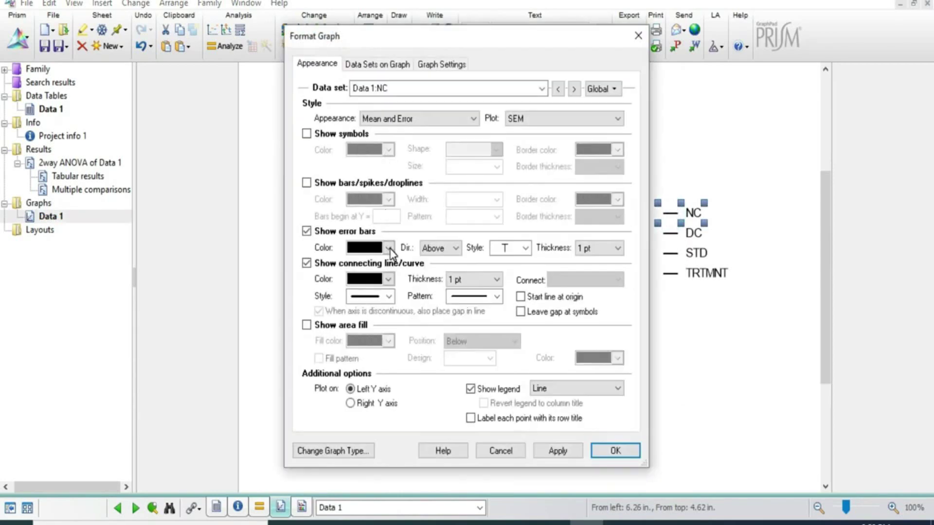
left_click(388, 281)
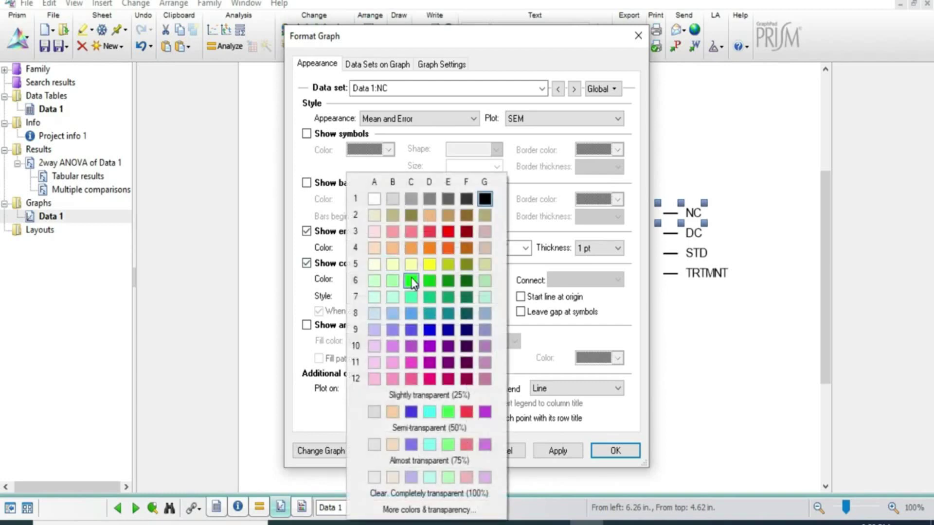
left_click(427, 279)
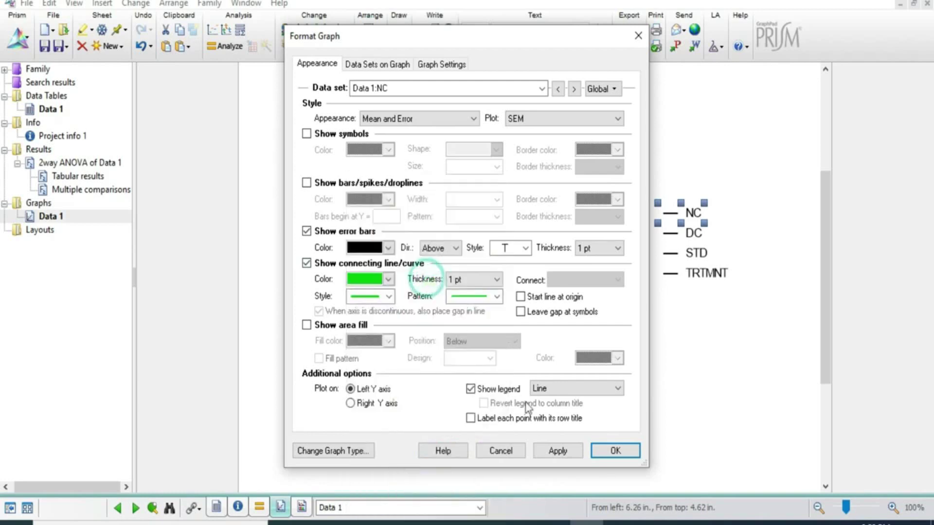
left_click(563, 452)
left_click(564, 455)
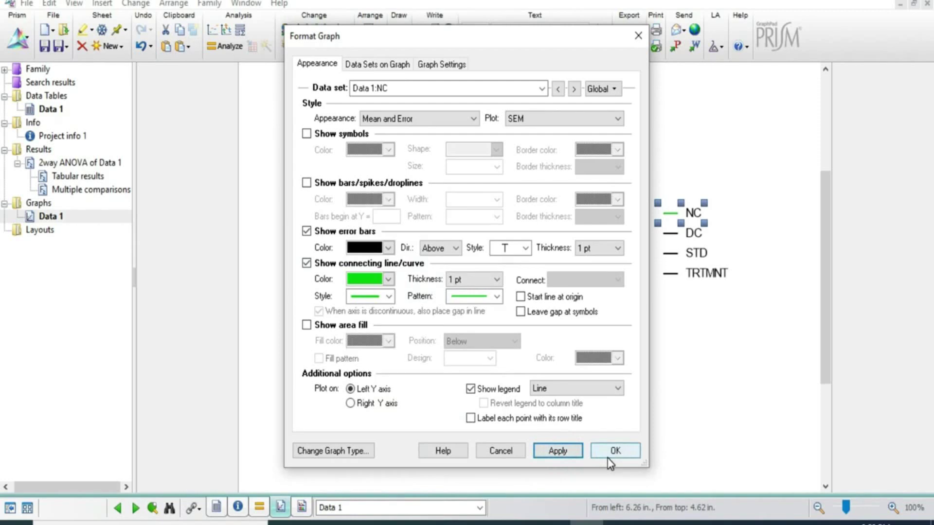
Step: Set the DC data set's connecting line colour to red and apply it
left_click(413, 88)
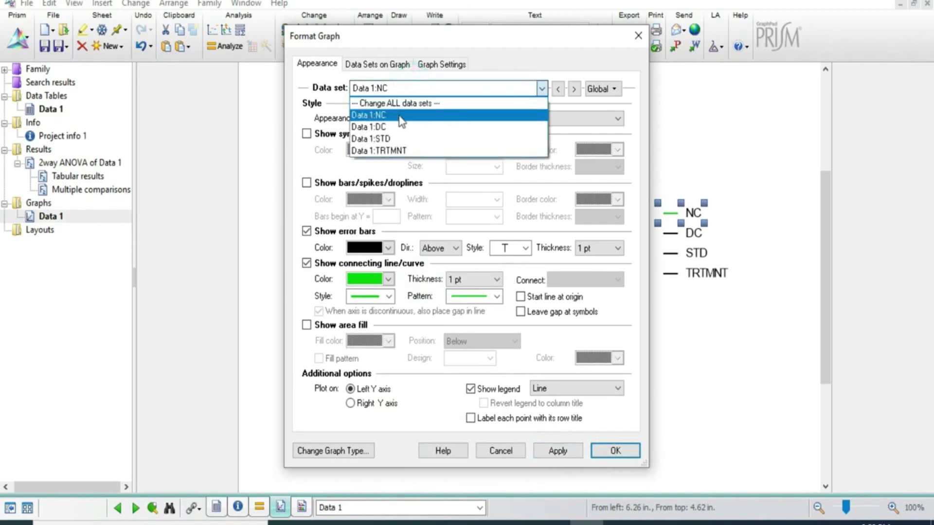
left_click(398, 128)
left_click(389, 280)
left_click(446, 232)
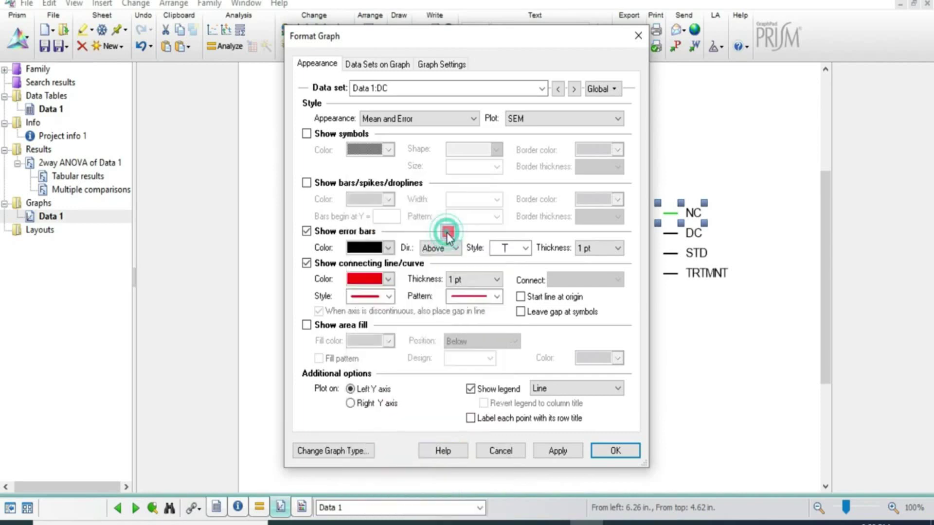
left_click(558, 452)
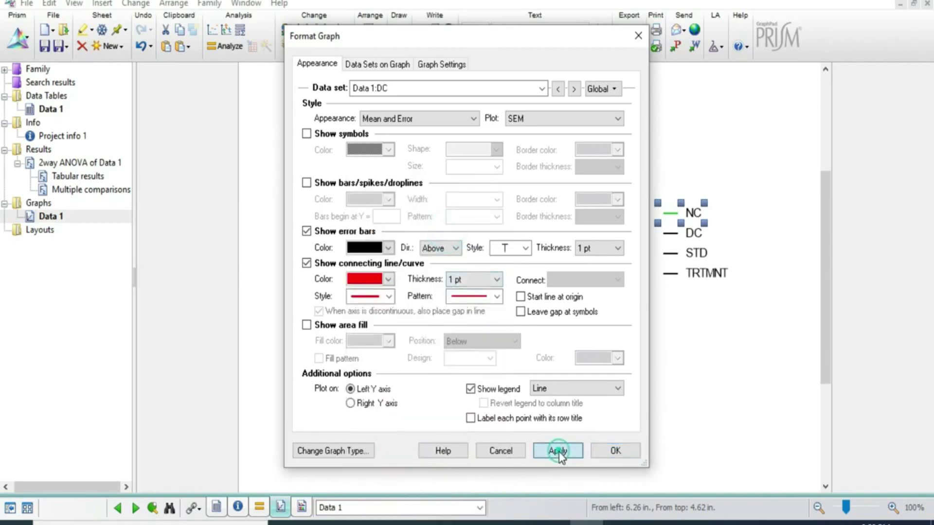
Step: Set the STD data set's connecting line colour to violet-blue and apply it
left_click(426, 88)
left_click(398, 139)
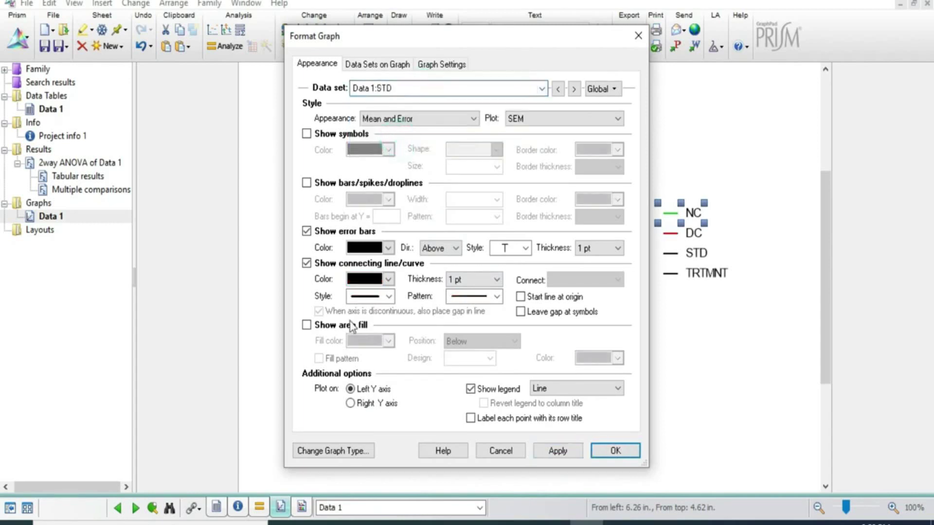
left_click(388, 280)
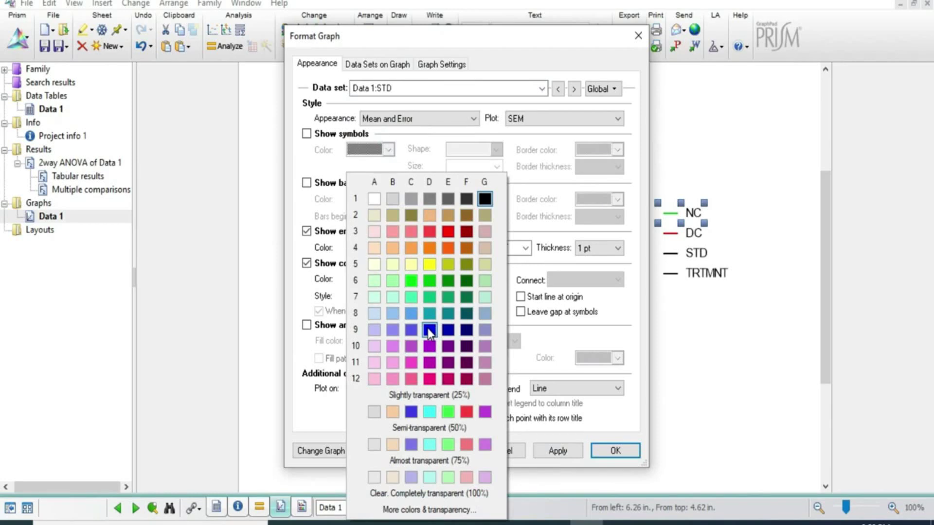
left_click(412, 331)
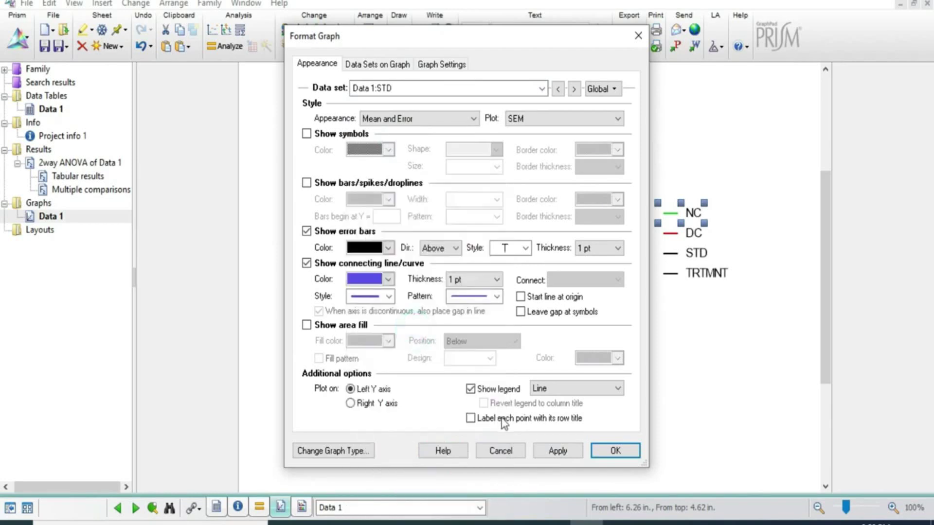
left_click(544, 450)
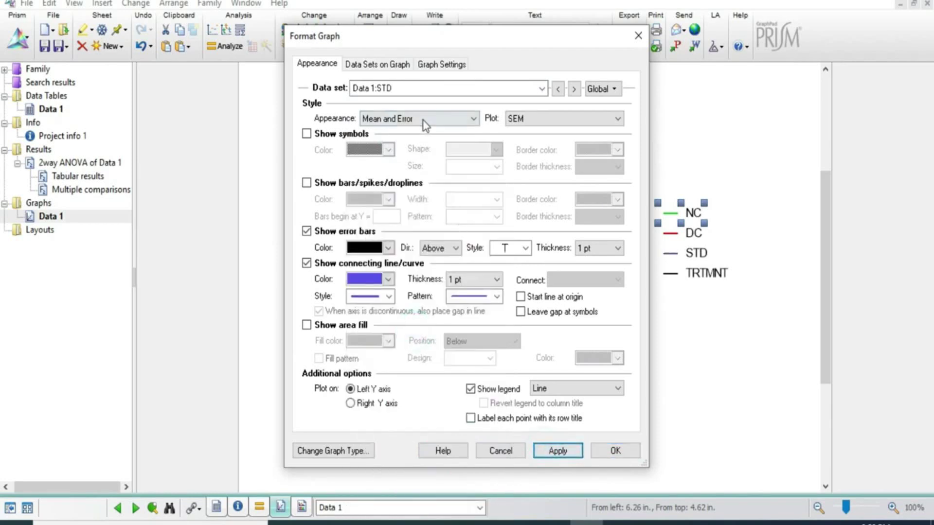
Step: Set the TRTMNT data set's connecting line colour to purple and accept the graph formatting
left_click(404, 87)
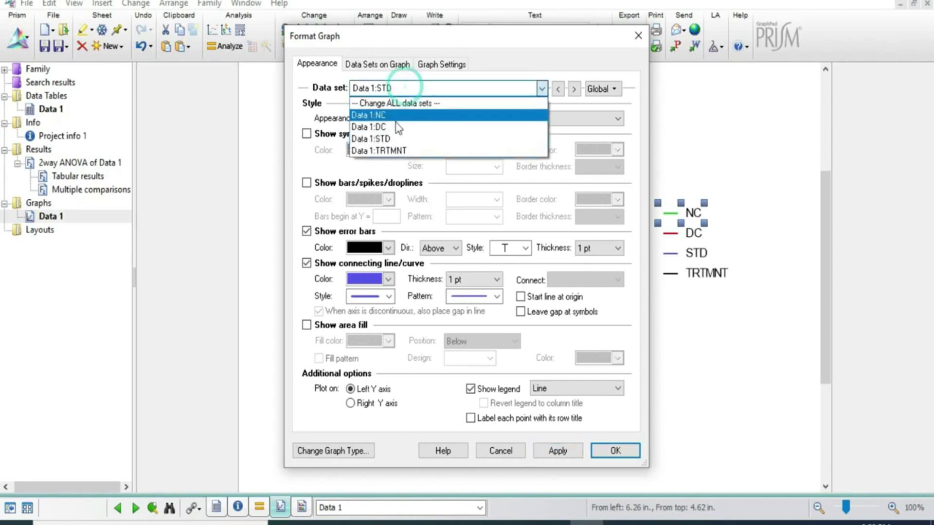
left_click(395, 155)
left_click(388, 280)
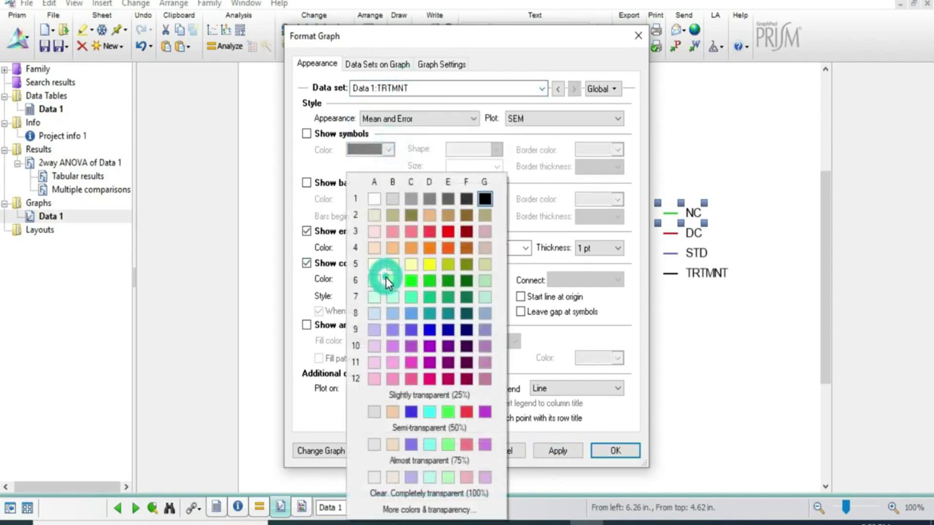
left_click(427, 363)
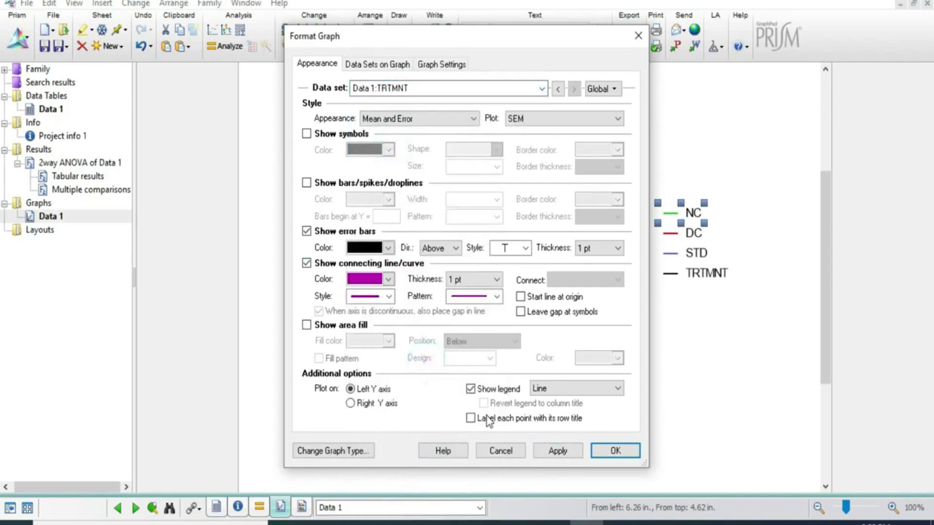
left_click(558, 450)
left_click(615, 452)
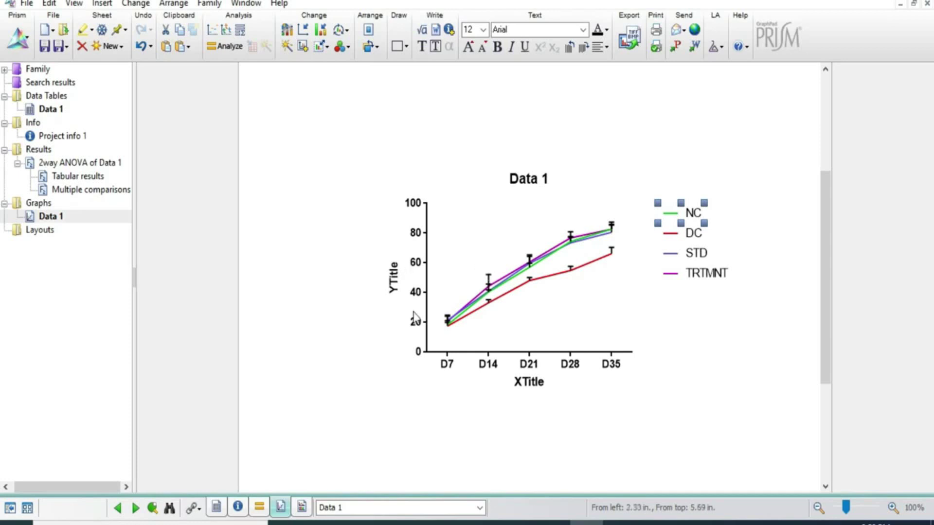
Step: Title the graph's X axis "Days" and its Y axis "% Body Weight Change"
left_click(529, 380)
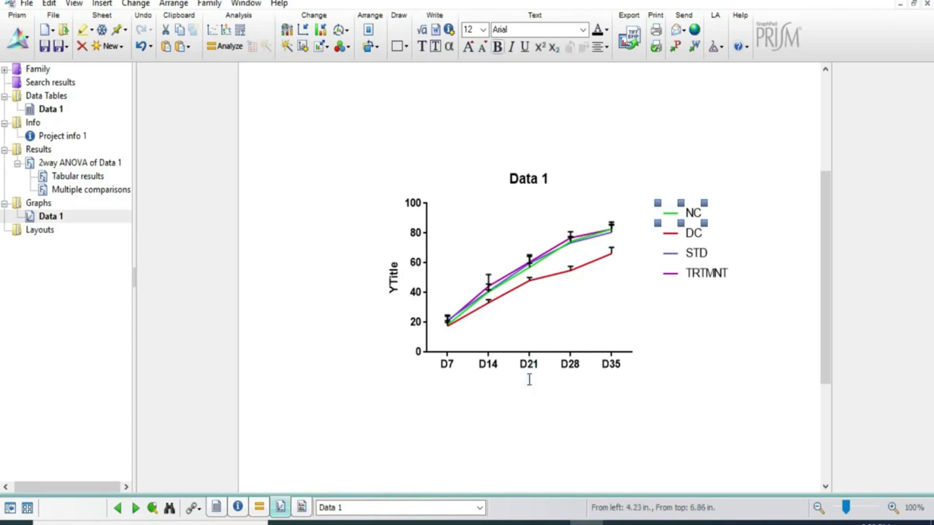
type("Days")
left_click(533, 448)
left_click(396, 272)
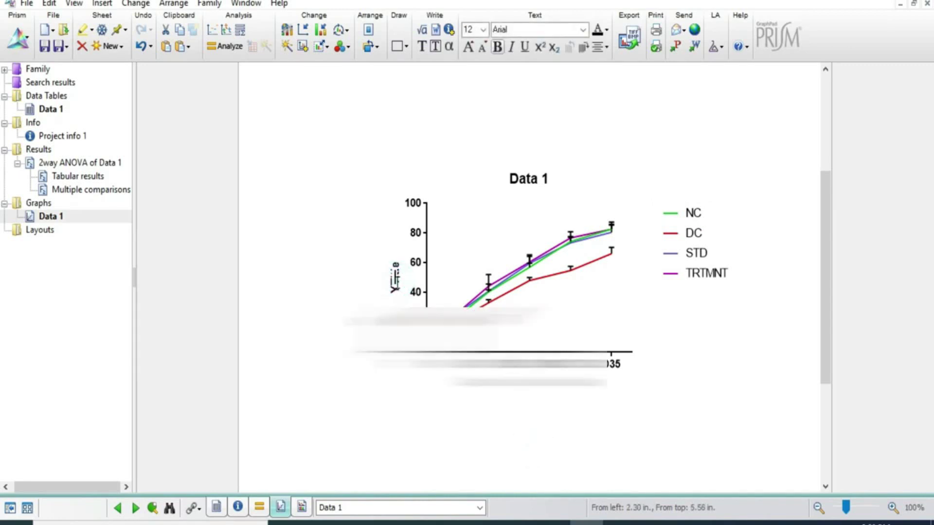
type("%")
left_click(400, 298)
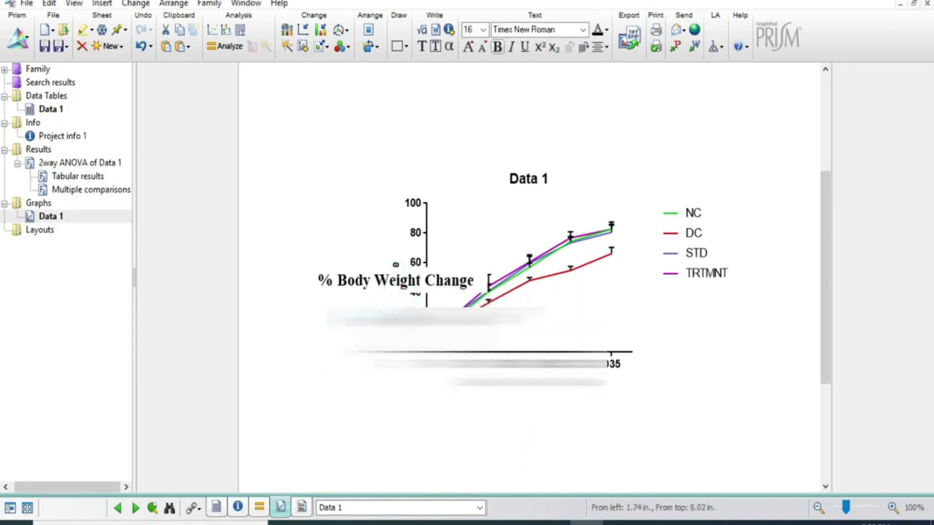
left_click(358, 317)
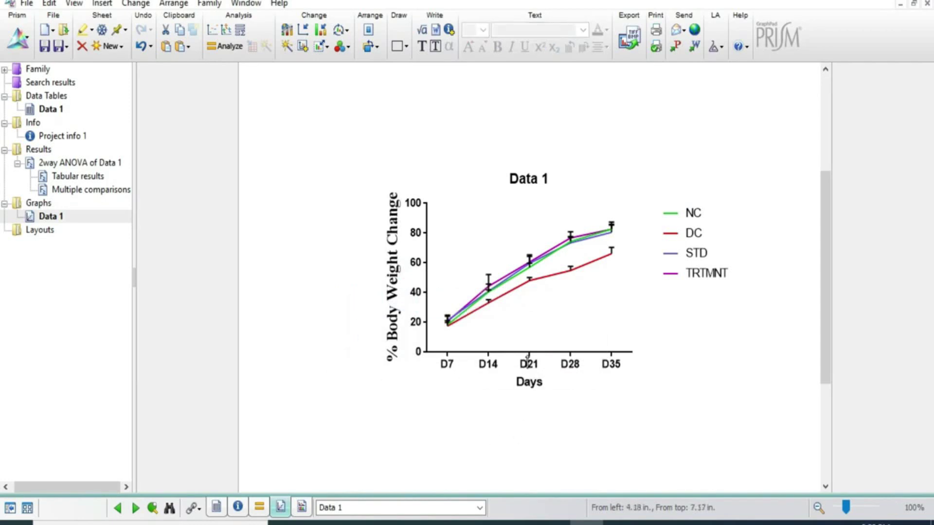
Step: Delete the "Data 1" title above the graph
left_click(551, 179)
triple_click(528, 185)
key("Delete")
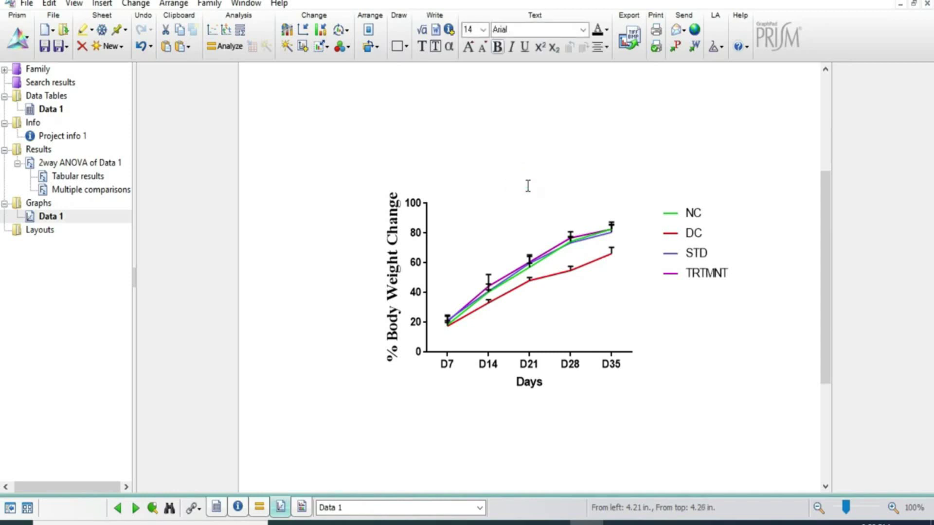
Step: Resize the graph one step larger on the page
right_click(632, 310)
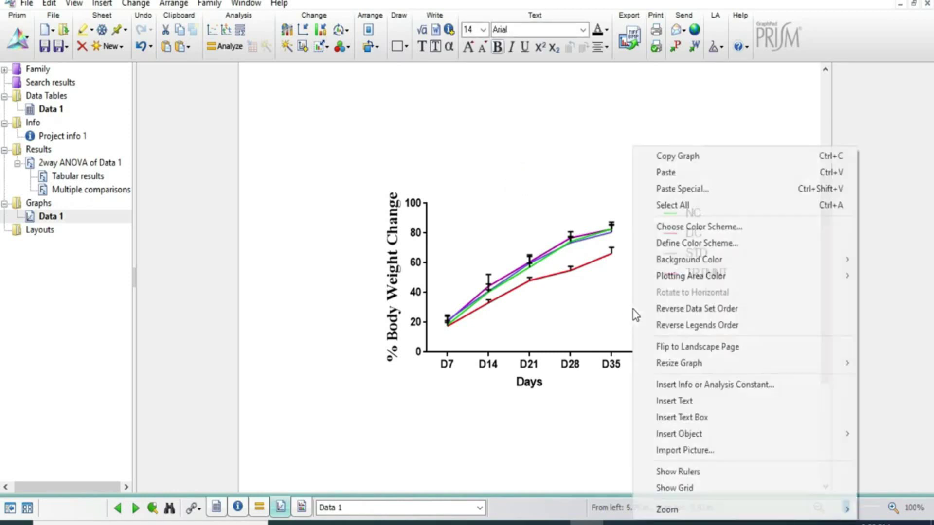
mouse_move(681, 364)
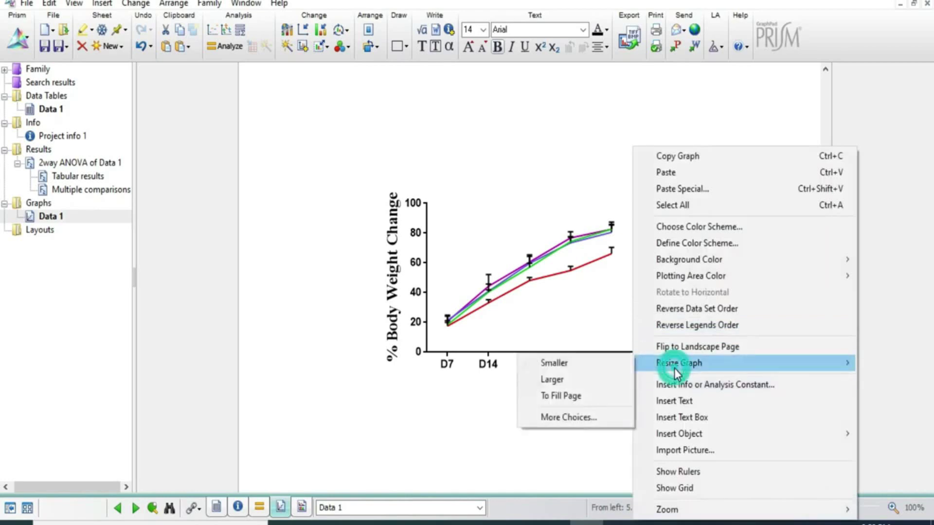
left_click(553, 379)
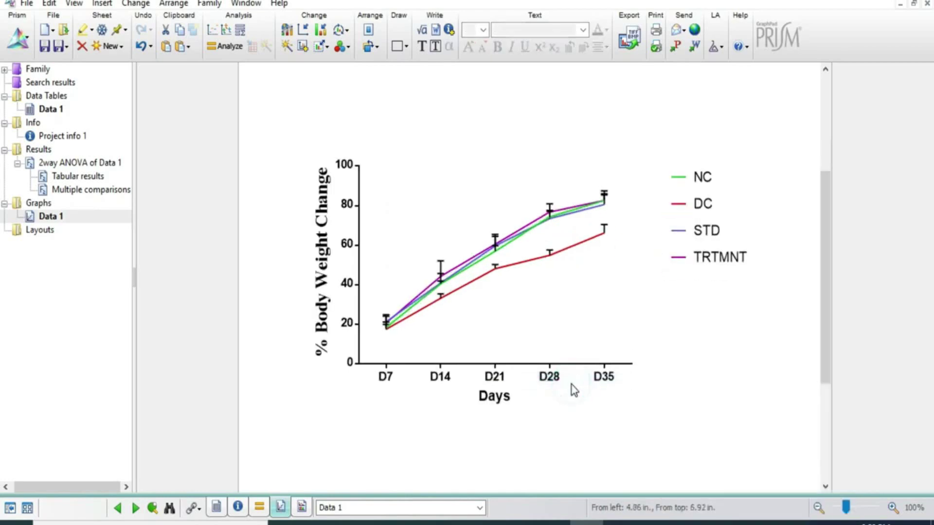
left_click(576, 422)
Step: Move all four legend entries together down beside the lower part of the plot and slightly closer to it
left_click(650, 149)
left_click_drag(650, 149, 761, 285)
key("Down")
key("Down")
key("Down")
key("Down")
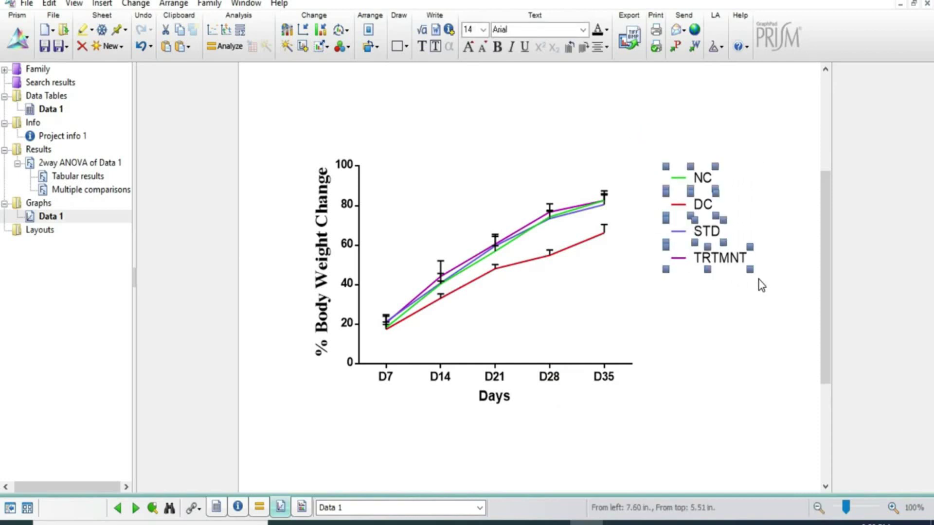
key("Down")
key("Down")
key("Down")
key("Down")
key("Down")
key("Down")
key("Down")
key("Down")
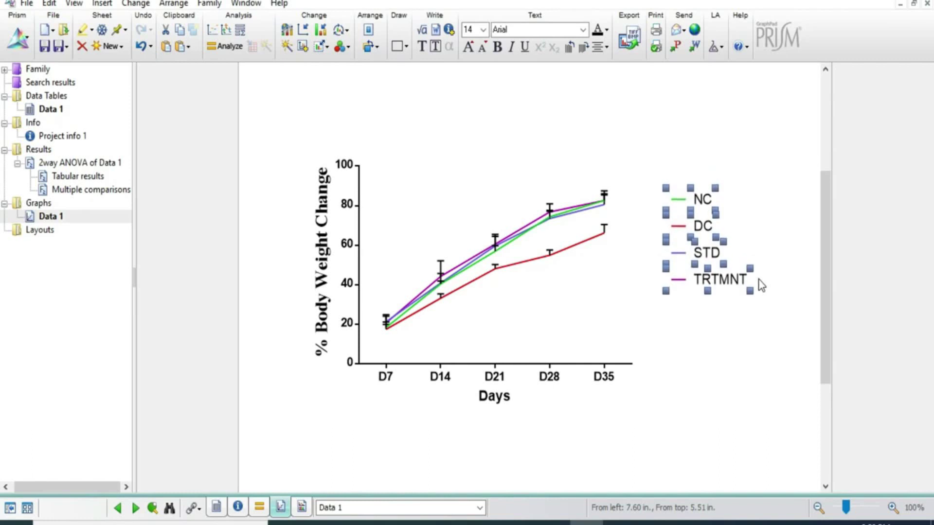
key("Down")
key("Down")
key("Down")
key("Down")
key("Down")
key("Down")
key("Down")
key("Down")
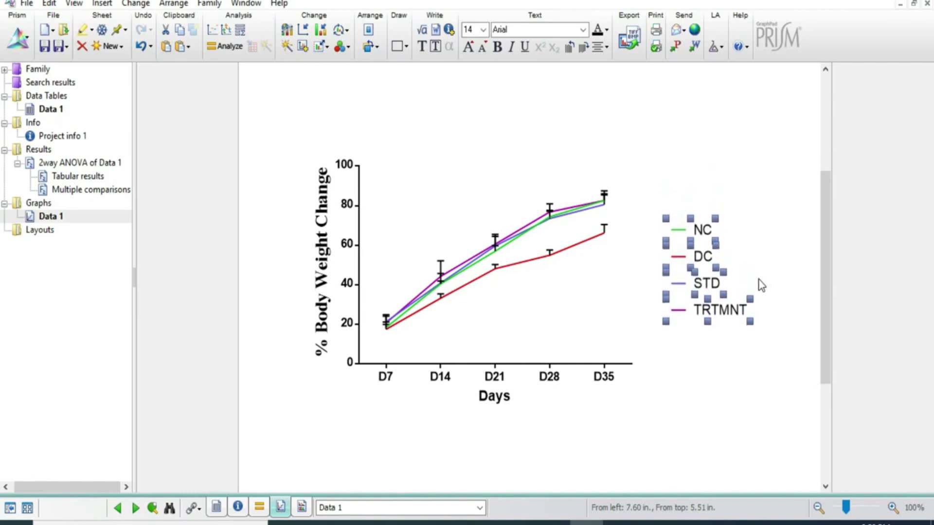
key("Down")
key("Down")
key("Down")
key("Down")
key("Down")
key("Down")
key("Down")
key("Down")
key("Down")
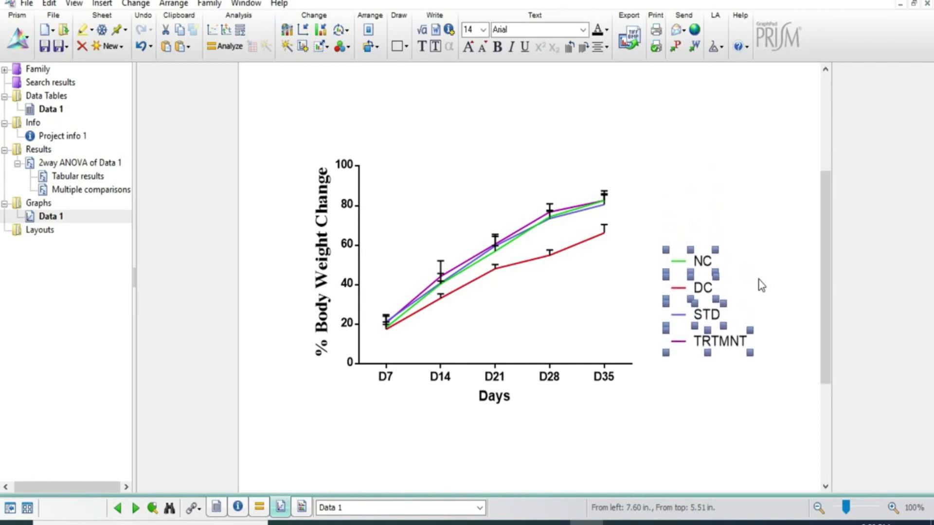
key("Down")
key("Left")
key("Left")
key("Left")
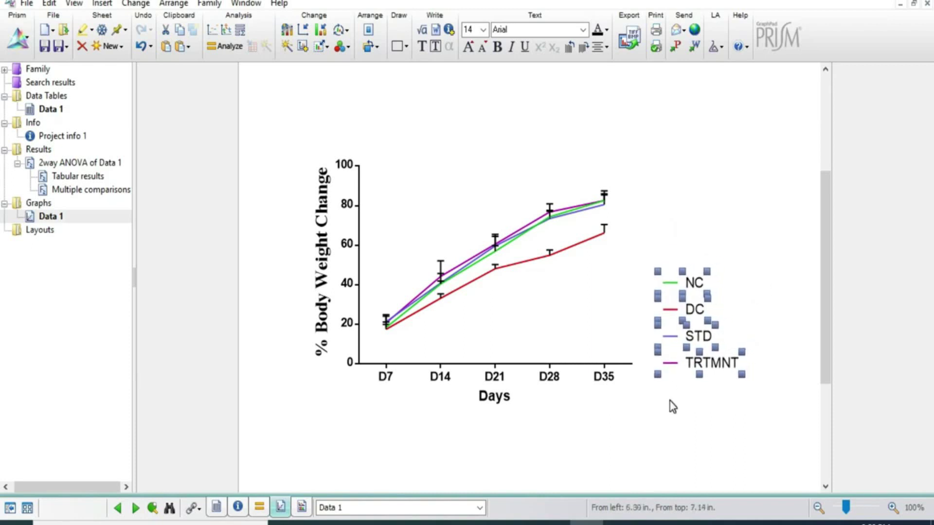
left_click(660, 429)
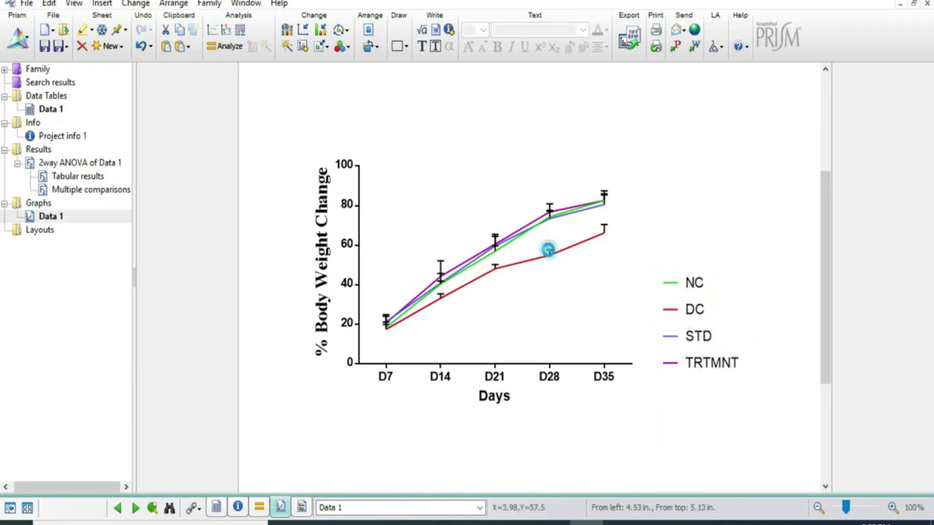
Step: Set the DC data set's error bar direction to Both
double_click(549, 250)
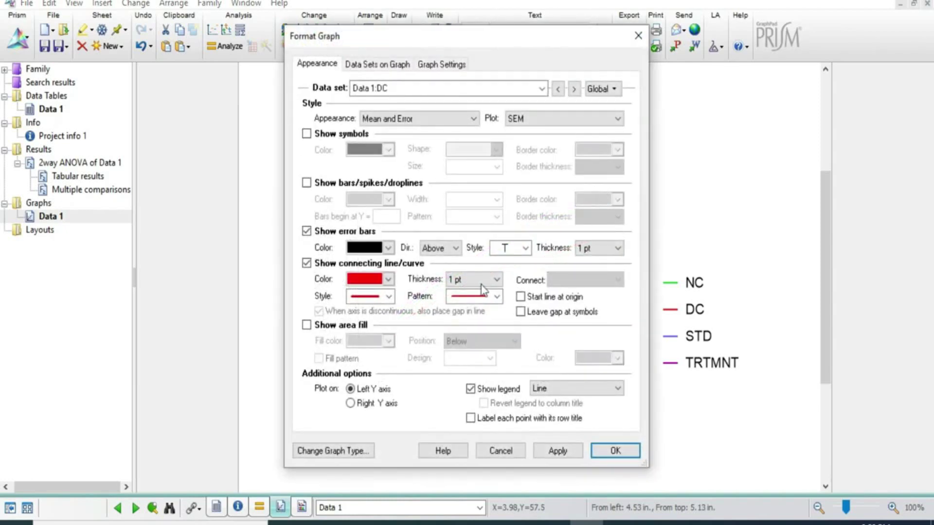
left_click(508, 249)
left_click(511, 252)
left_click(451, 249)
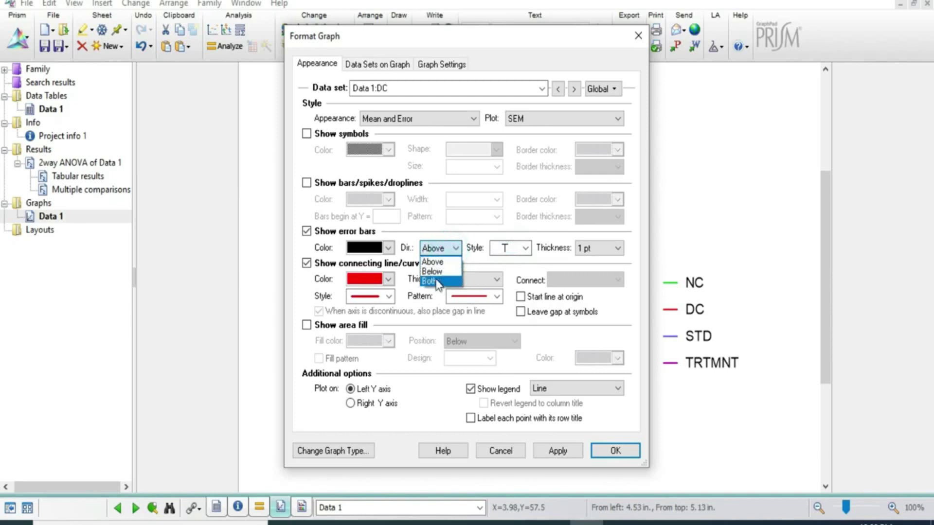
left_click(430, 281)
left_click(554, 451)
left_click(614, 451)
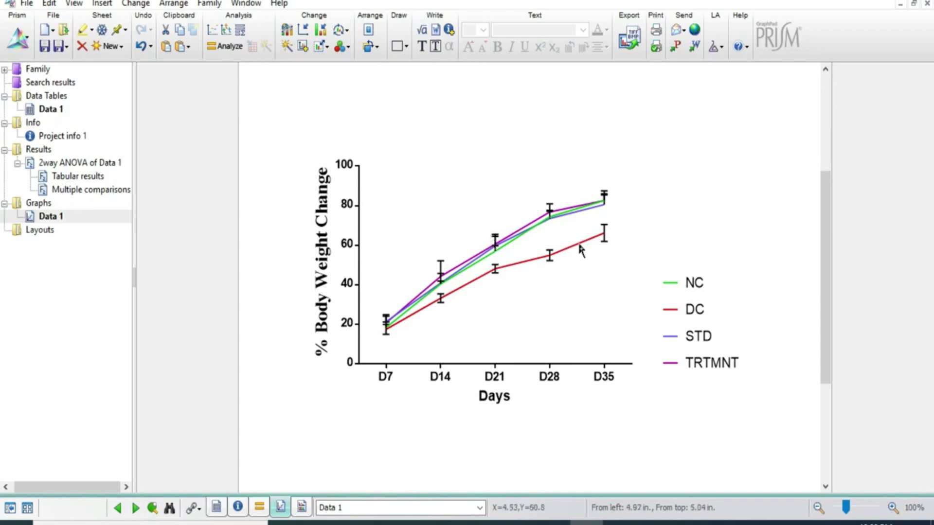
Step: Set the DC data set's error bar colour to red to match its connecting line
mouse_move(579, 249)
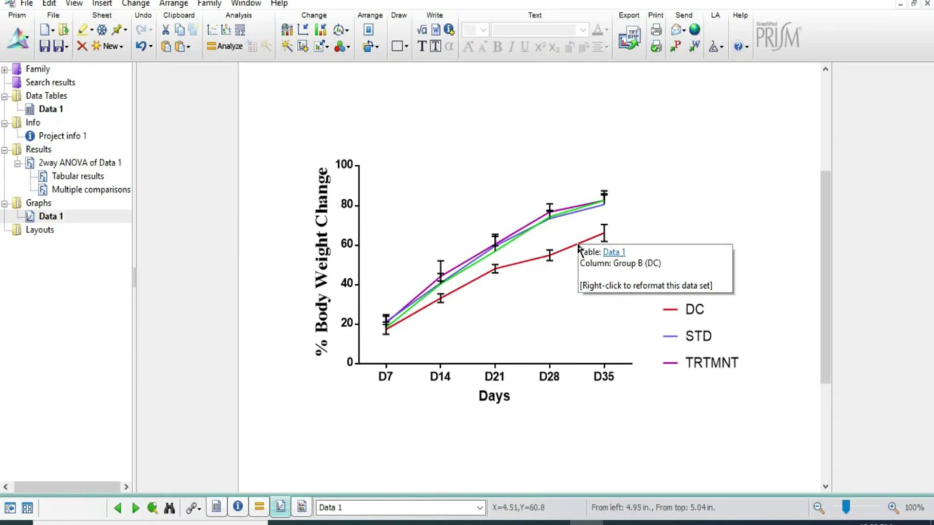
double_click(603, 239)
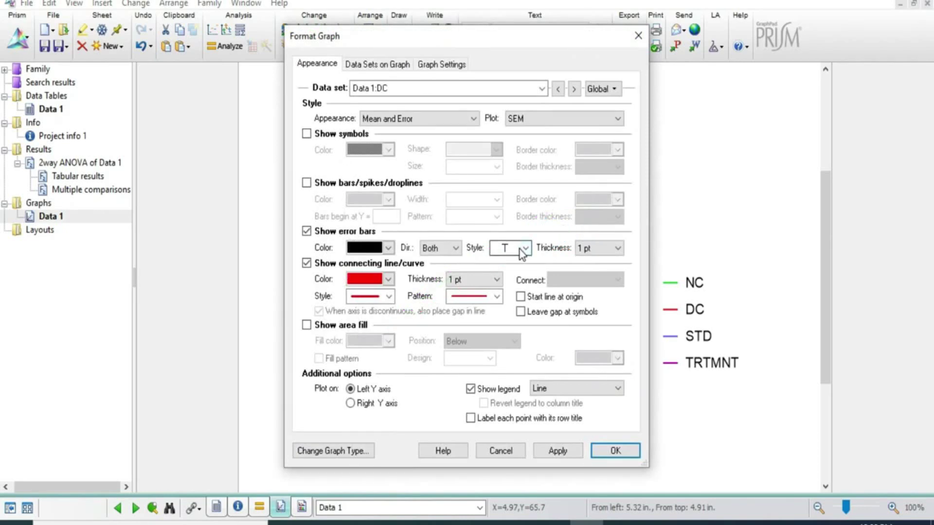
left_click(387, 248)
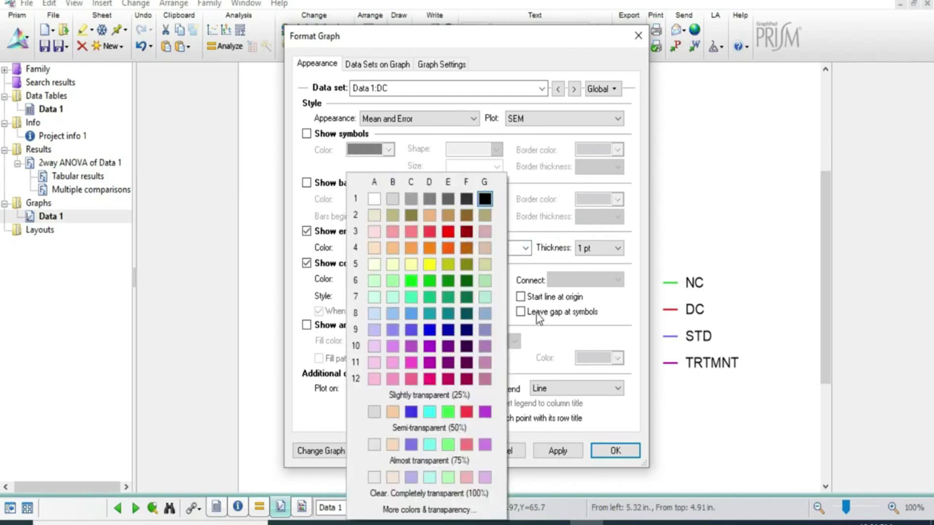
left_click(546, 338)
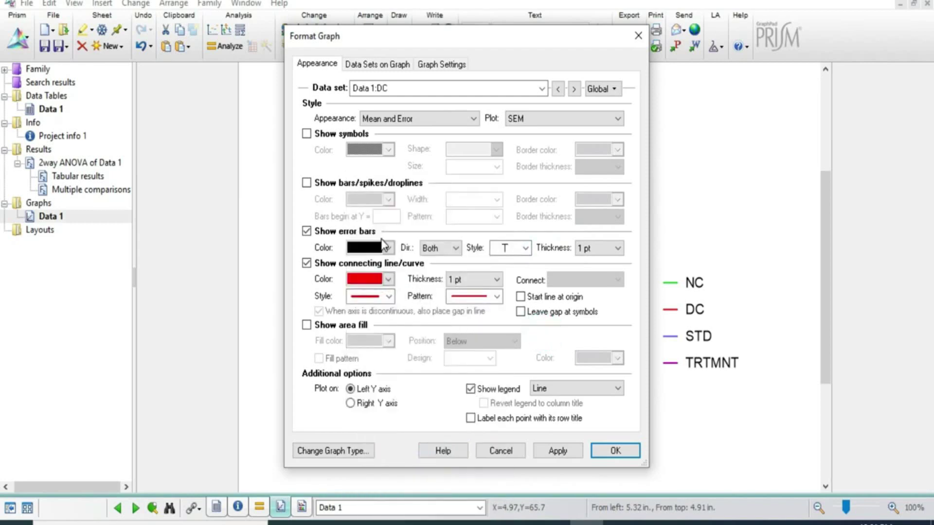
left_click(389, 249)
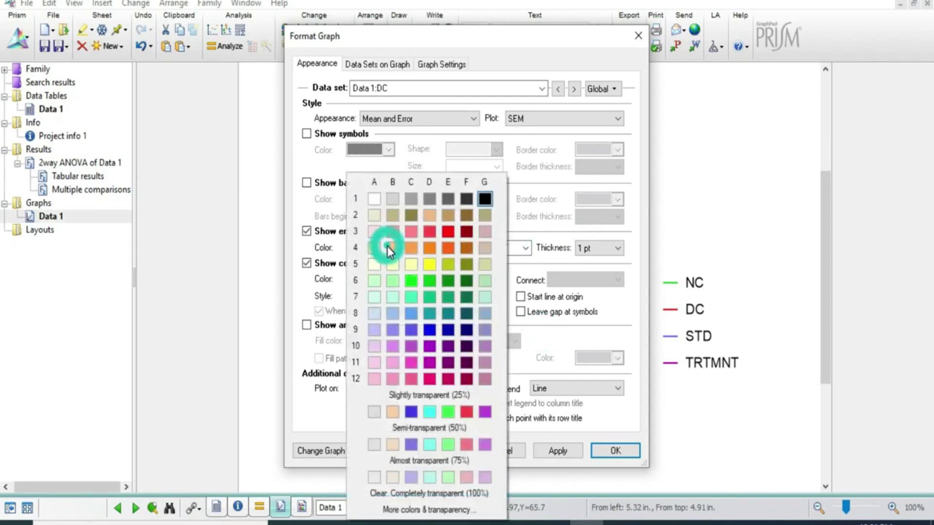
left_click(443, 235)
left_click(556, 452)
Step: Set the NC data set's error bar colour to green to match its connecting line
left_click(451, 86)
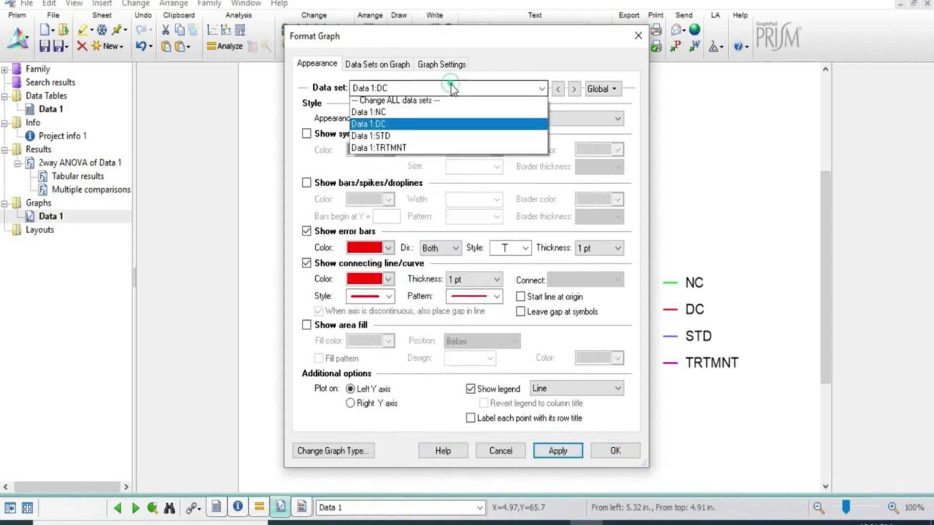
left_click(419, 117)
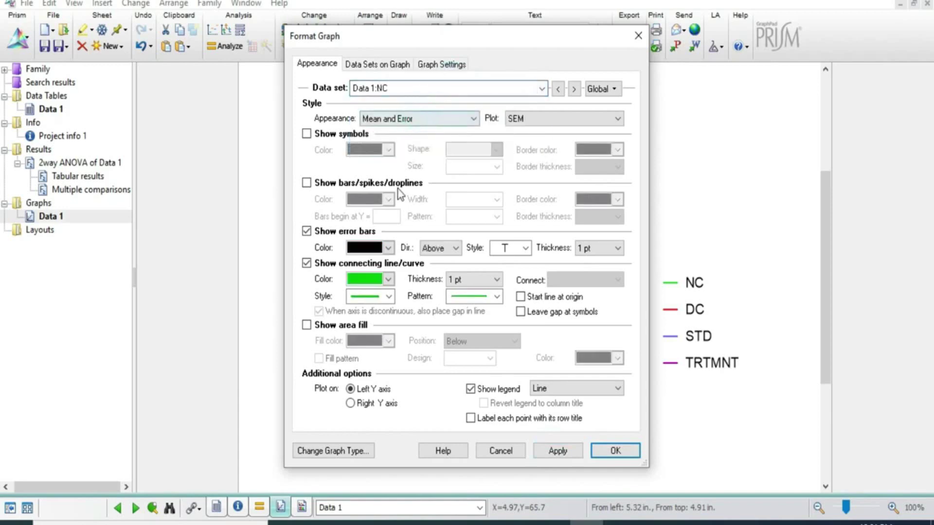
left_click(388, 248)
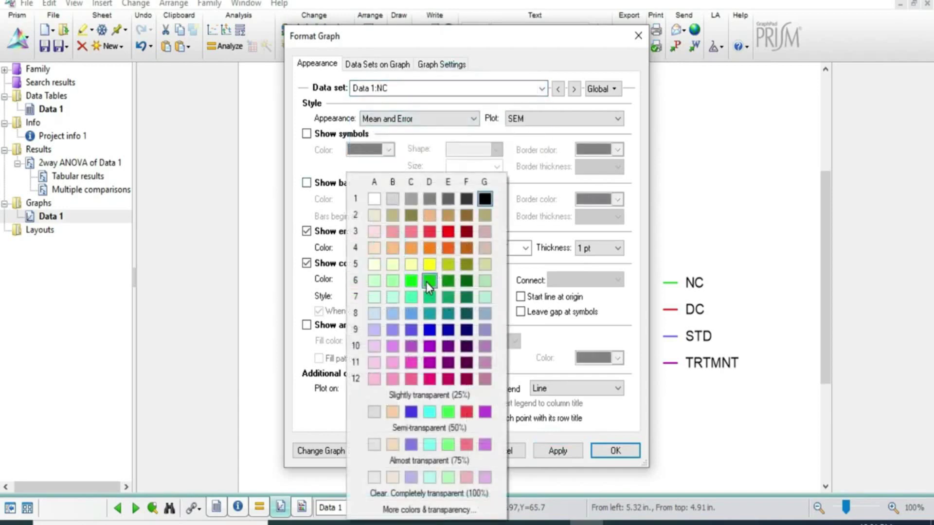
left_click(426, 282)
left_click(557, 450)
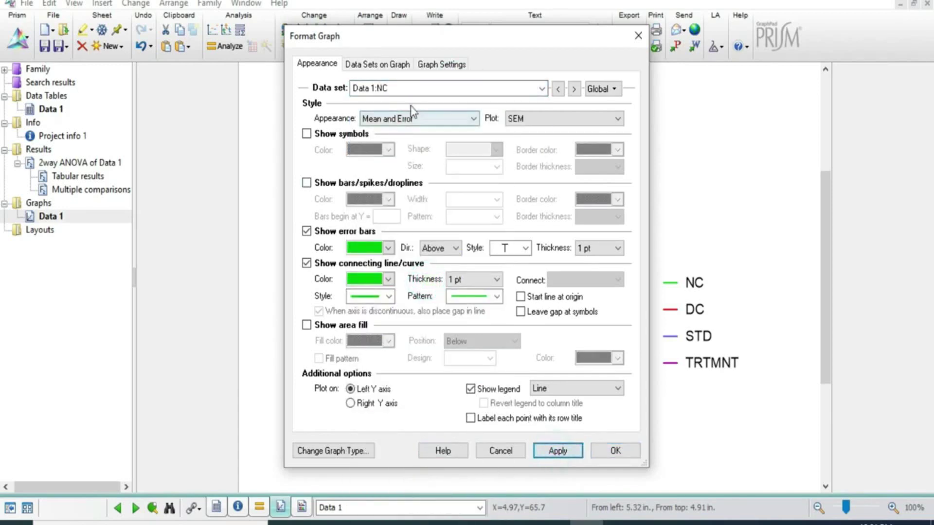
Step: Set the STD data set's error bar colour to blue
left_click(414, 88)
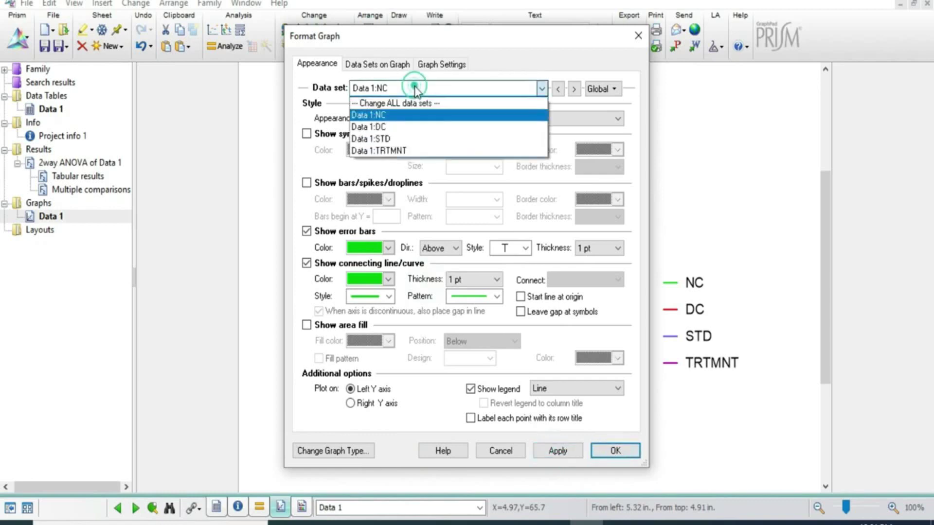
left_click(393, 139)
left_click(388, 248)
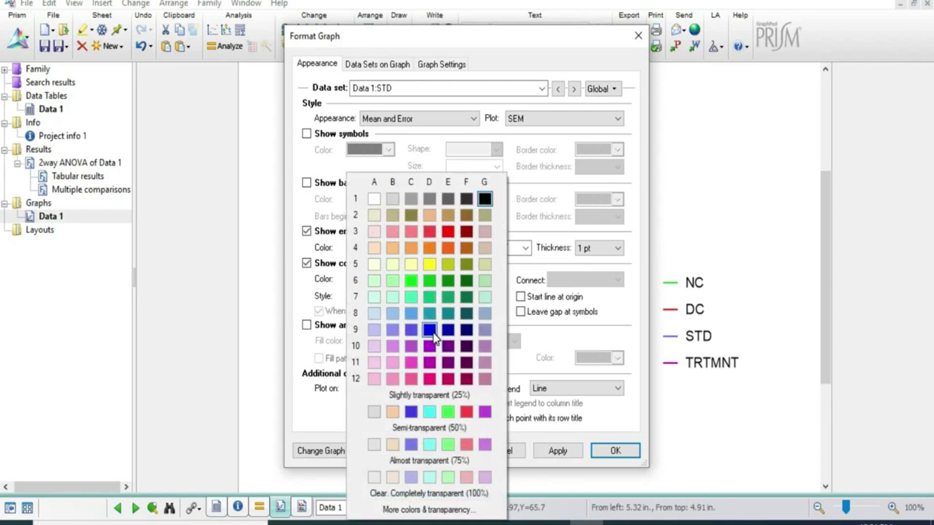
left_click(429, 329)
left_click(558, 451)
Step: Set the TRTMNT data set's error bar colour to purple and accept the graph formatting
left_click(542, 88)
left_click(393, 148)
left_click(387, 248)
left_click(429, 346)
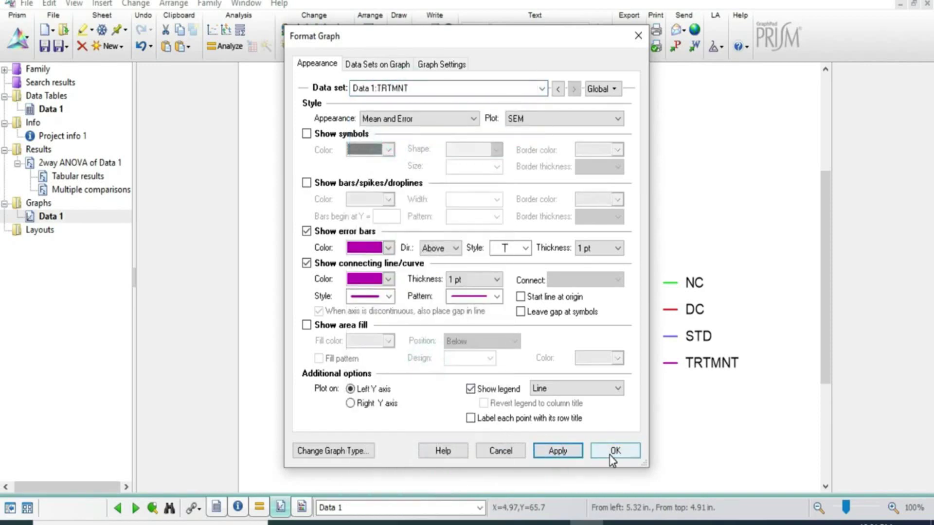
left_click(614, 450)
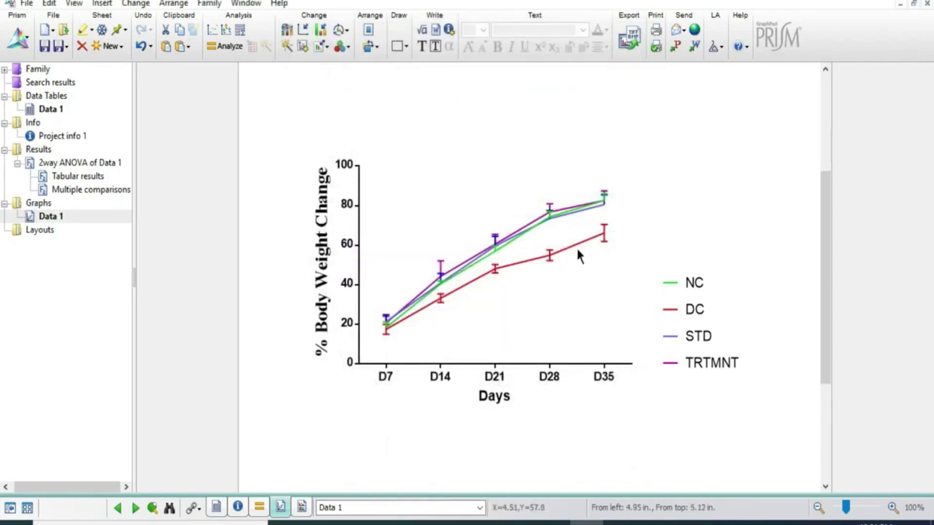
Step: Mark the D35:NC vs. D35:DC row in the multiple comparisons results with a red cell background
left_click(83, 192)
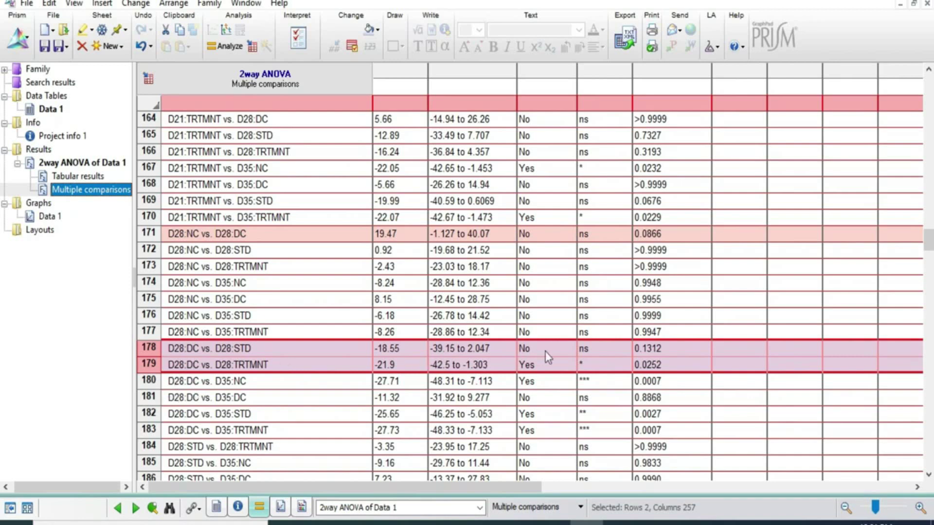
left_click(50, 217)
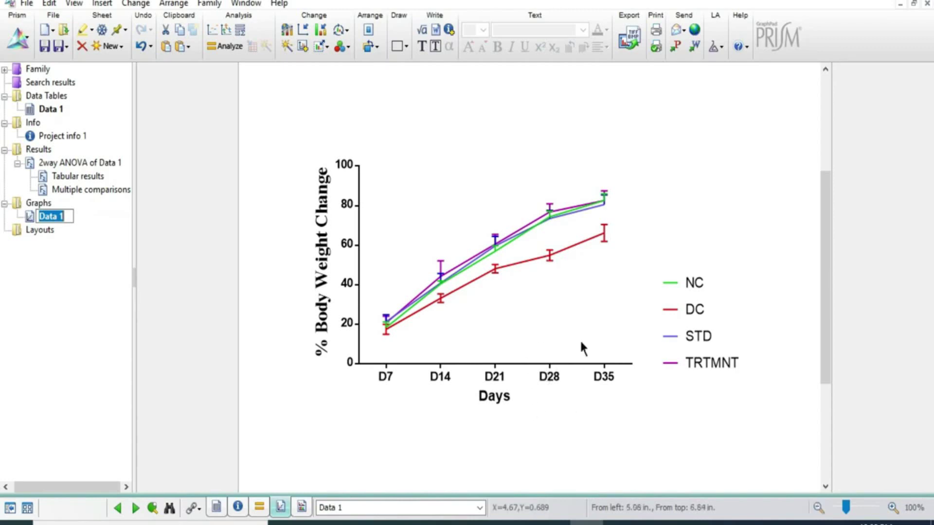
left_click(94, 191)
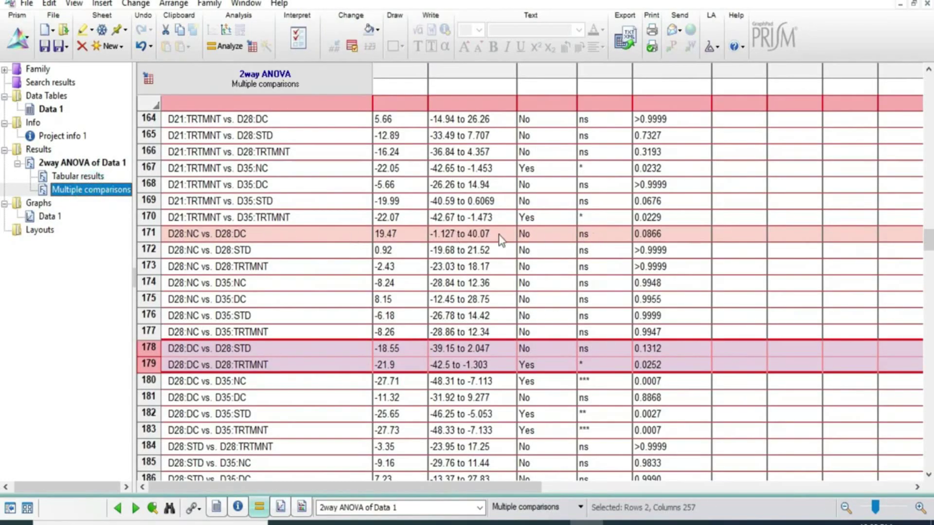
left_click_drag(927, 252, 928, 261)
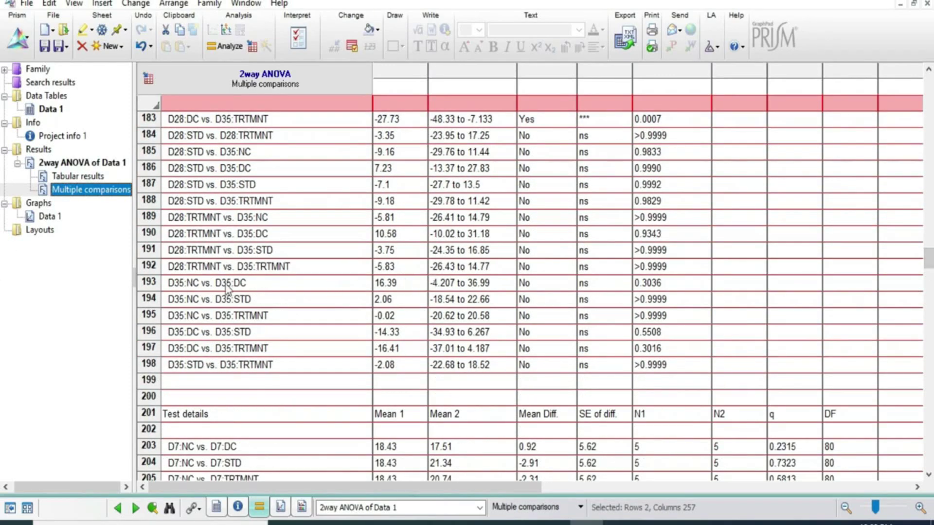
left_click(152, 282)
right_click(153, 283)
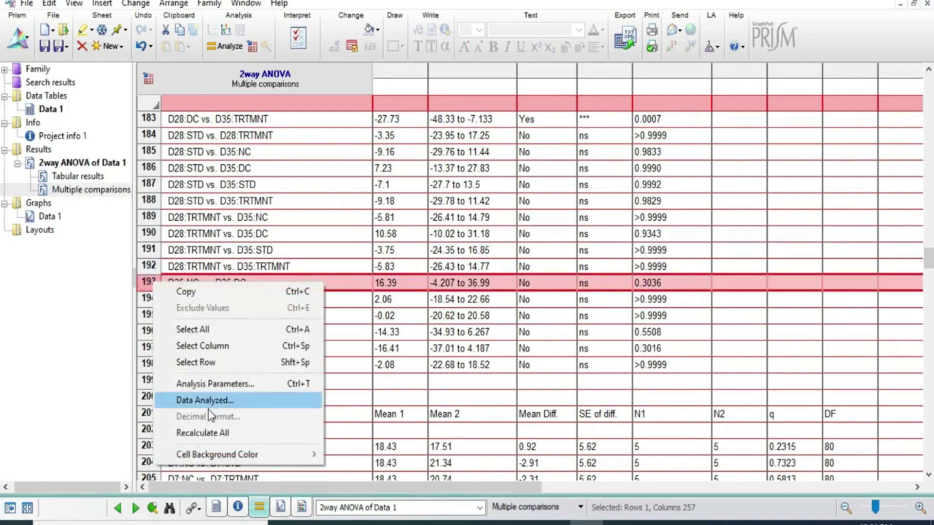
mouse_move(220, 452)
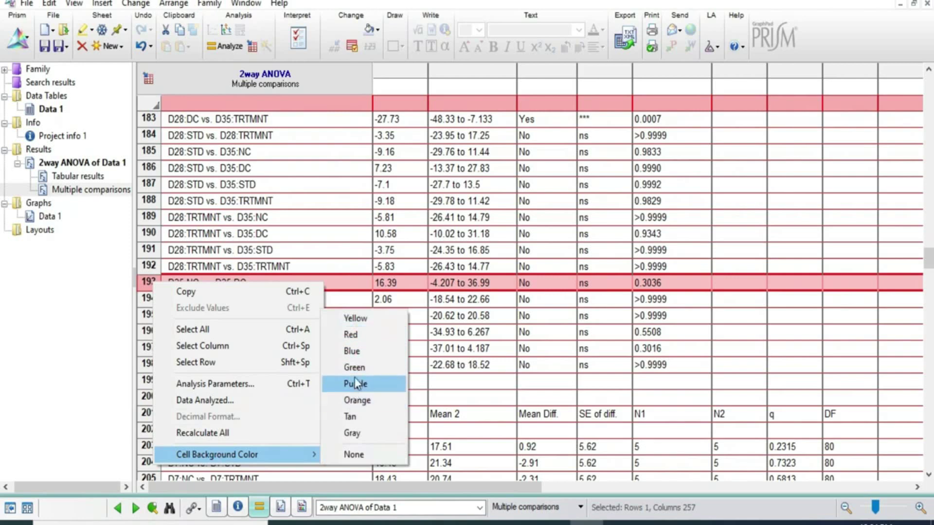
left_click(358, 335)
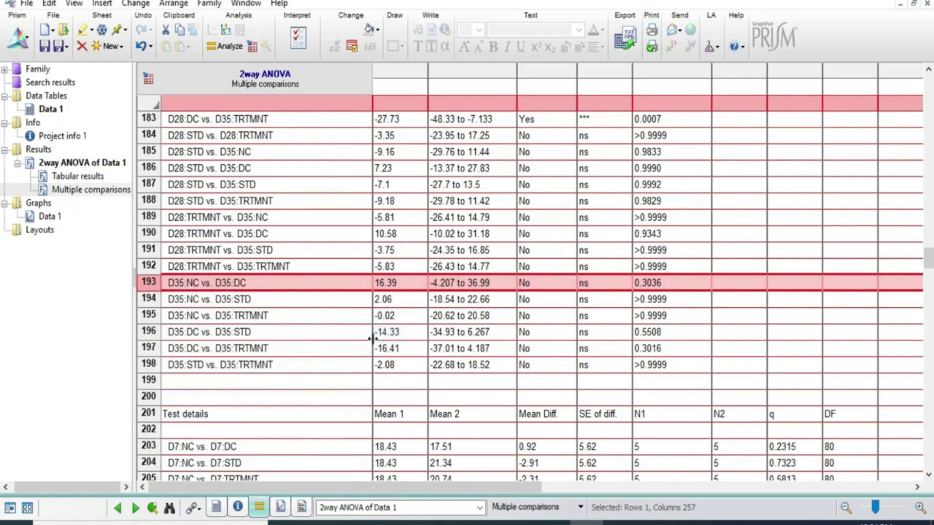
Step: Mark the D35:DC vs. D35:STD and D35:DC vs. D35:TRTMNT rows with a blue cell background
left_click(155, 332)
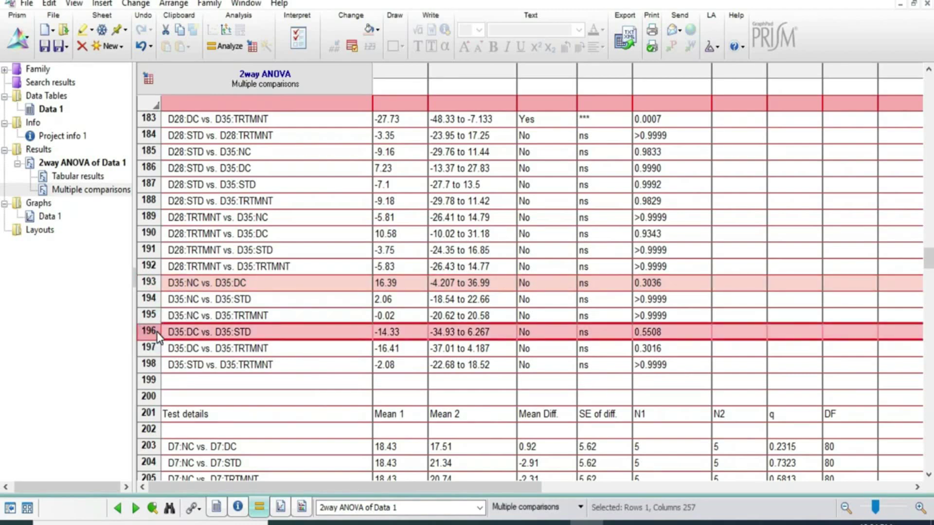
key("shift+Down")
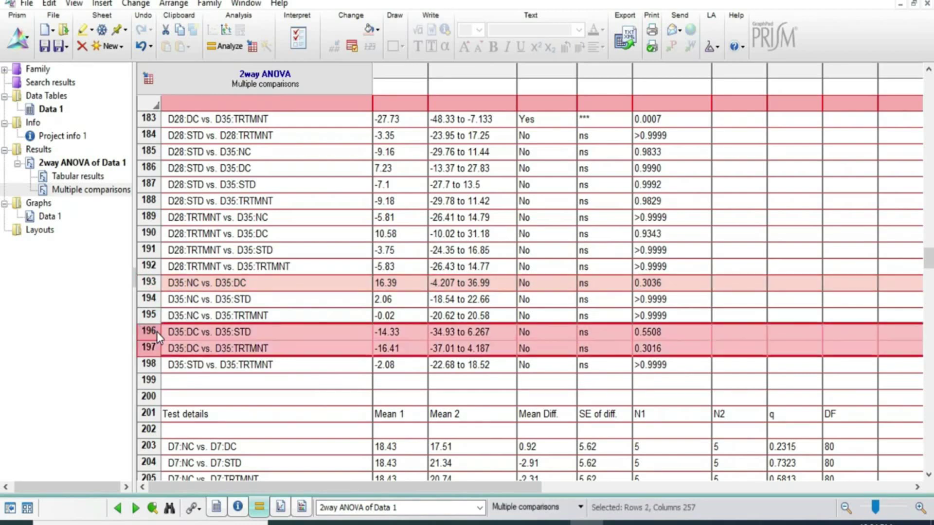
right_click(260, 335)
mouse_move(331, 506)
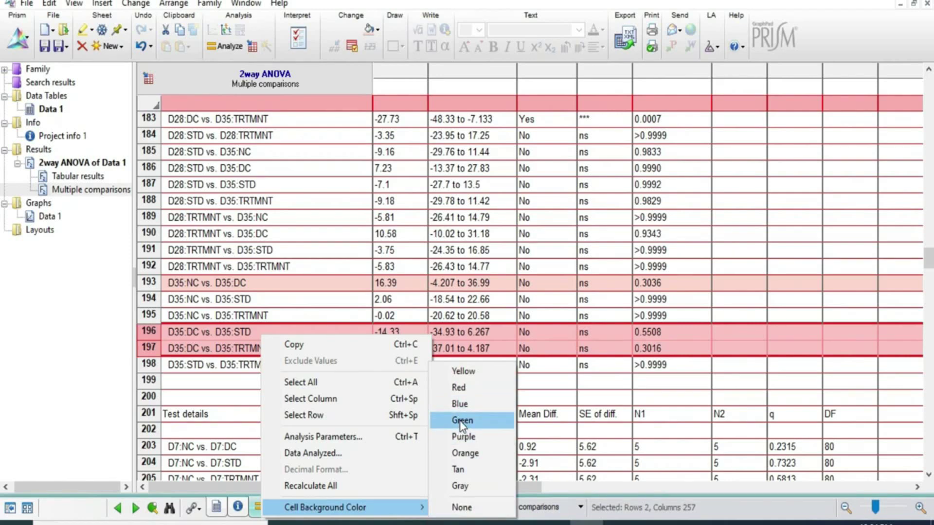
left_click(460, 408)
left_click(363, 412)
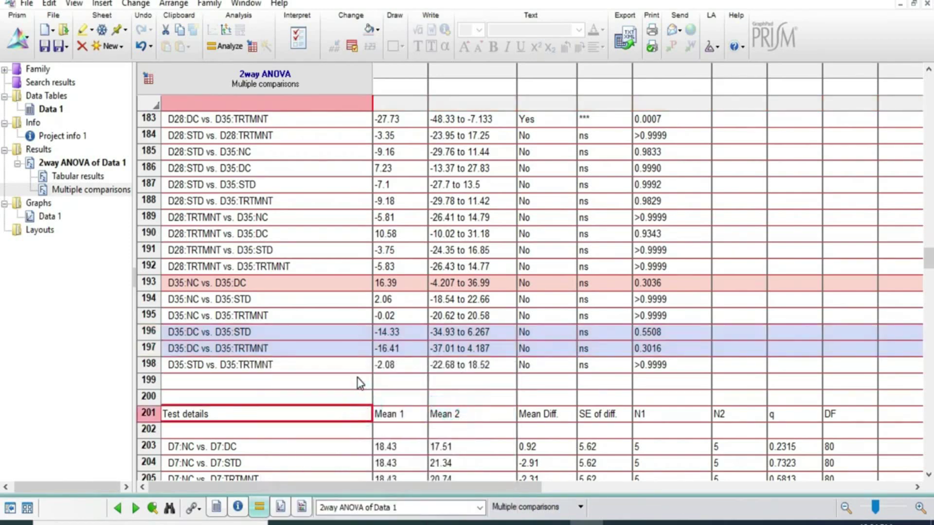
Step: Turn off the automatic range for the Data 1 graph's left Y axis and set its maximum to 90
left_click(50, 216)
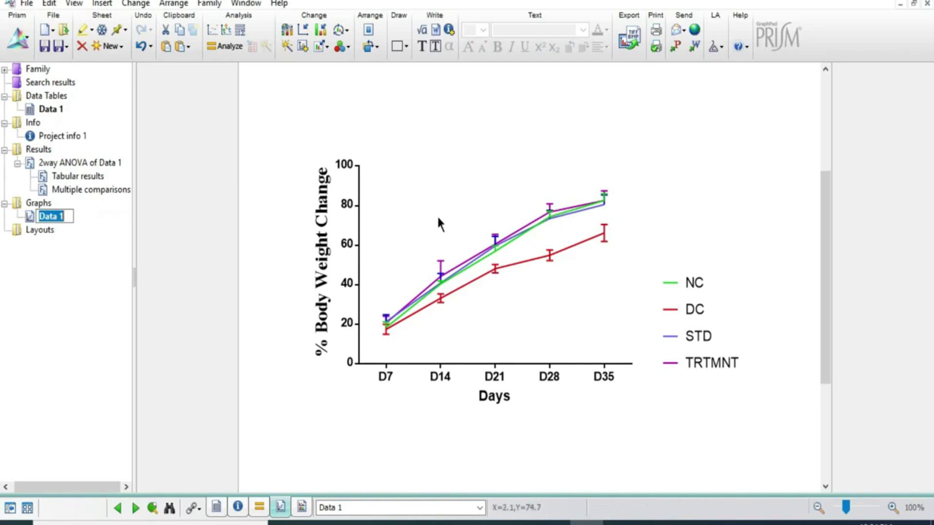
left_click(358, 183)
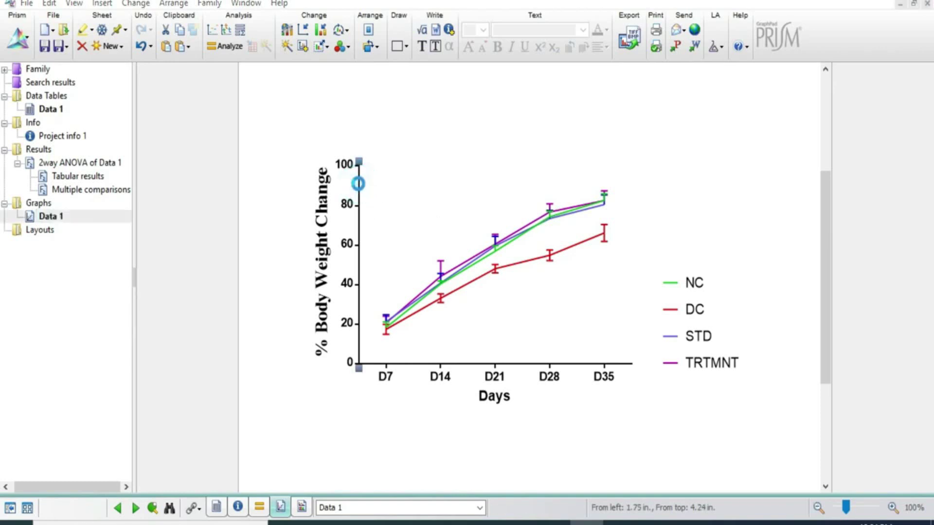
double_click(358, 184)
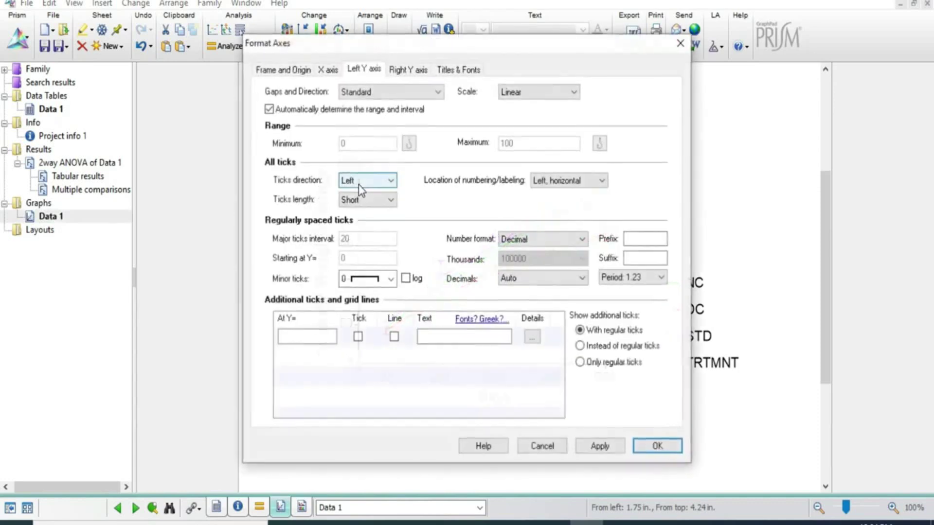
left_click(268, 109)
left_click(521, 143)
double_click(521, 143)
type("1")
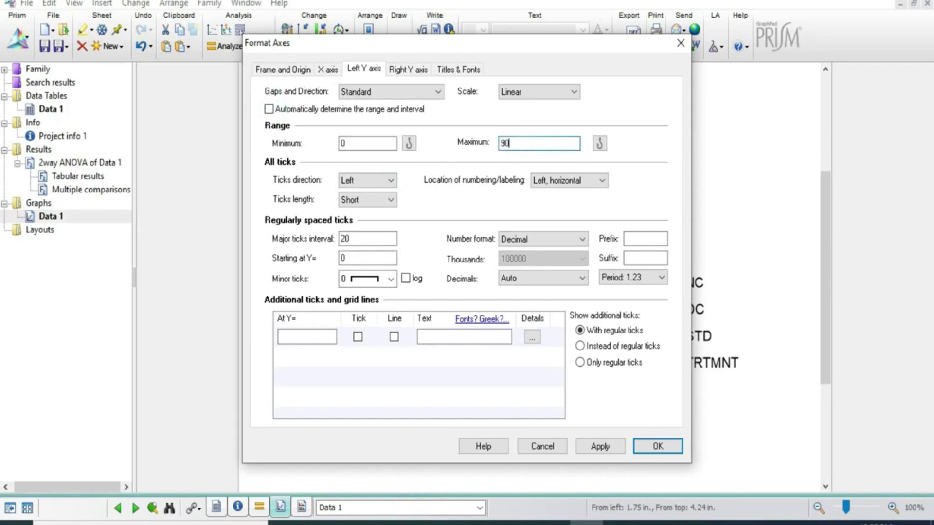
Step: Set the left Y axis major ticks interval, minimum and tick starting value all to 10, and apply the axis formatting
left_click(361, 244)
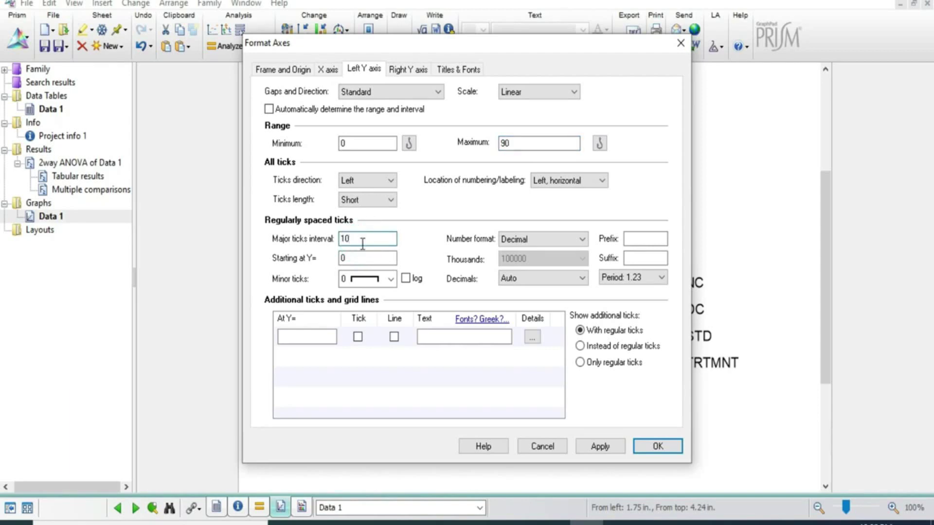
left_click(352, 143)
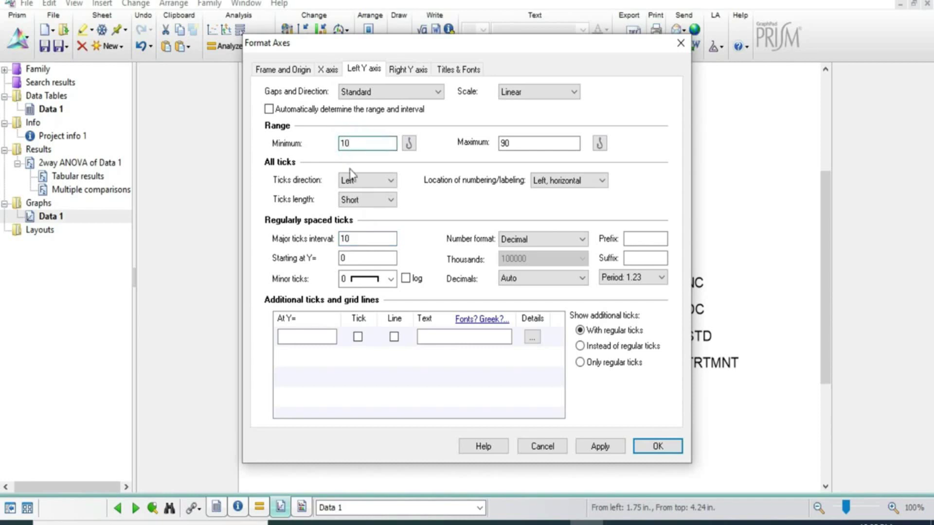
left_click(342, 258)
type("1")
left_click_drag(346, 258, 352, 262)
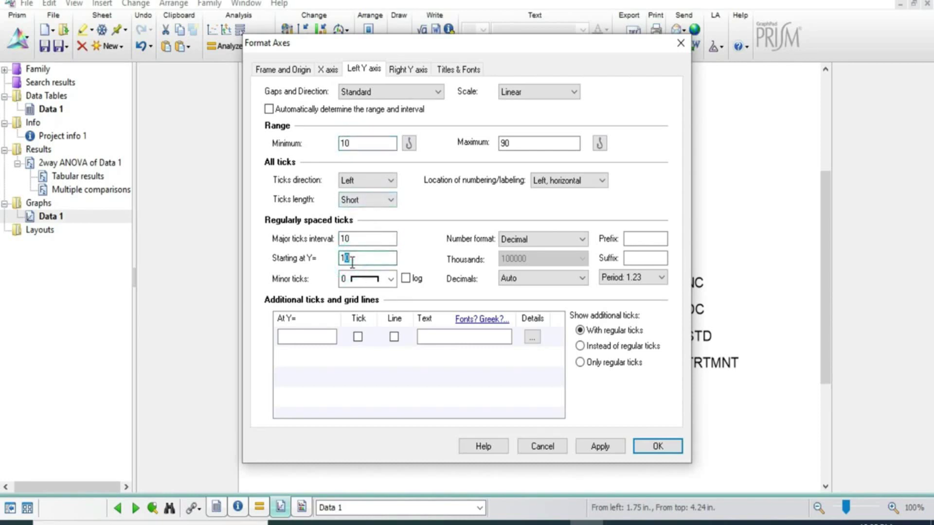
left_click(600, 446)
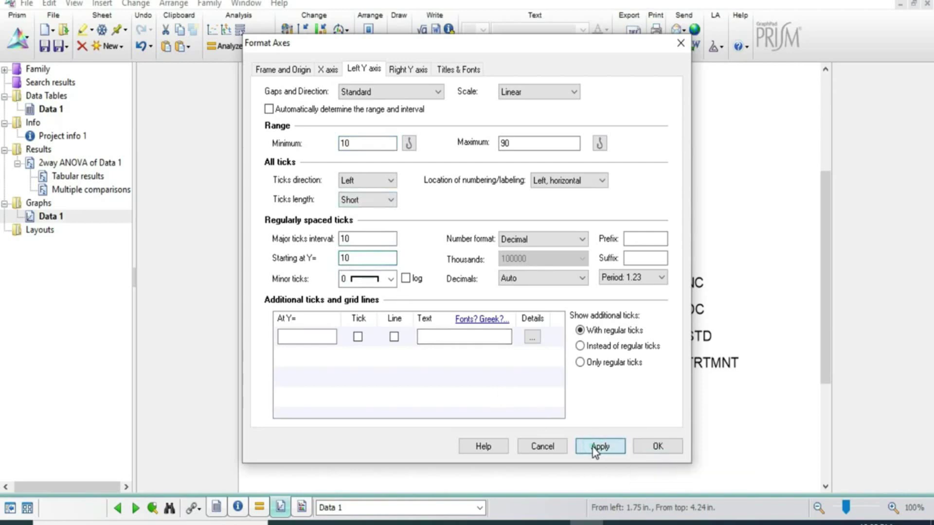
left_click(652, 451)
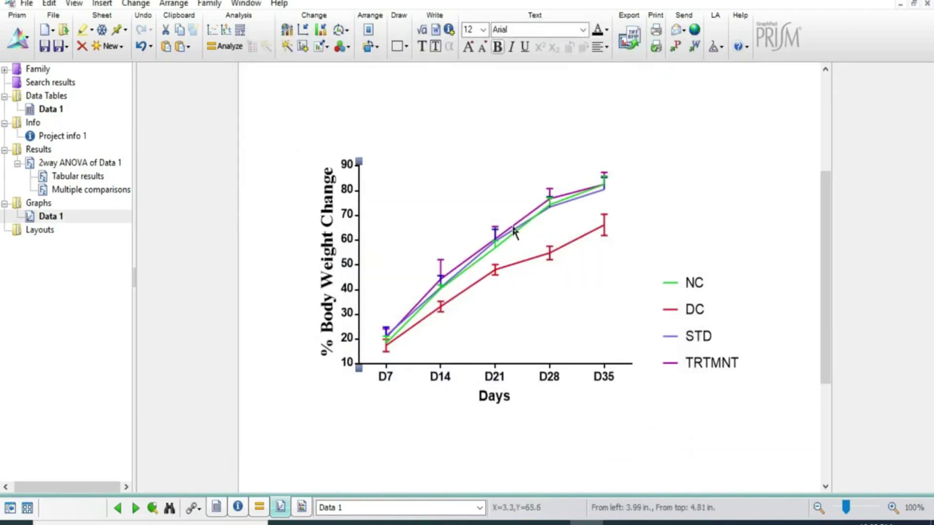
left_click(400, 197)
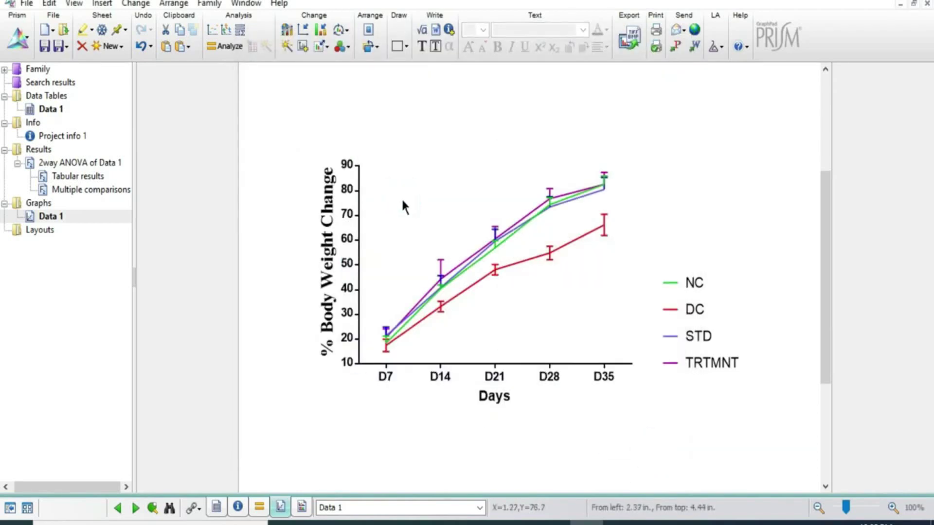
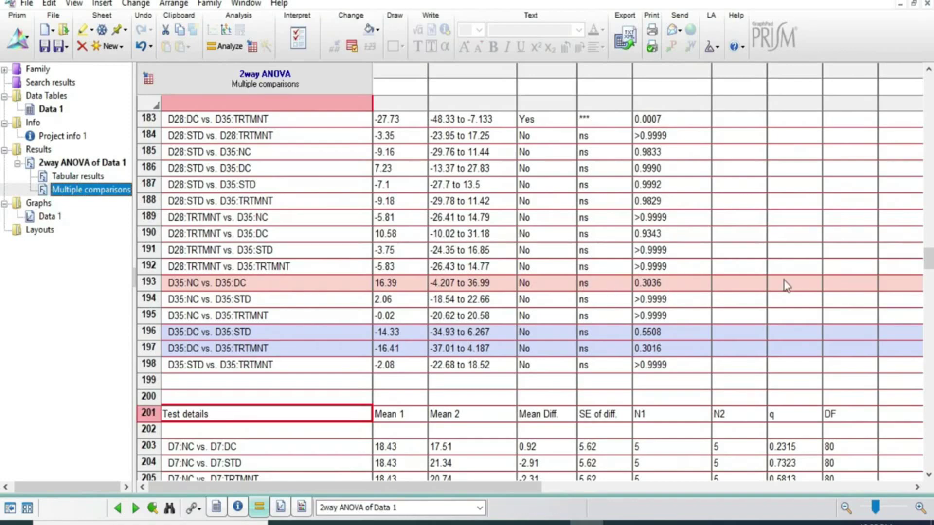
Step: Add a * text label above the D28 point of the DC line on the body weight graph
left_click_drag(929, 262, 929, 247)
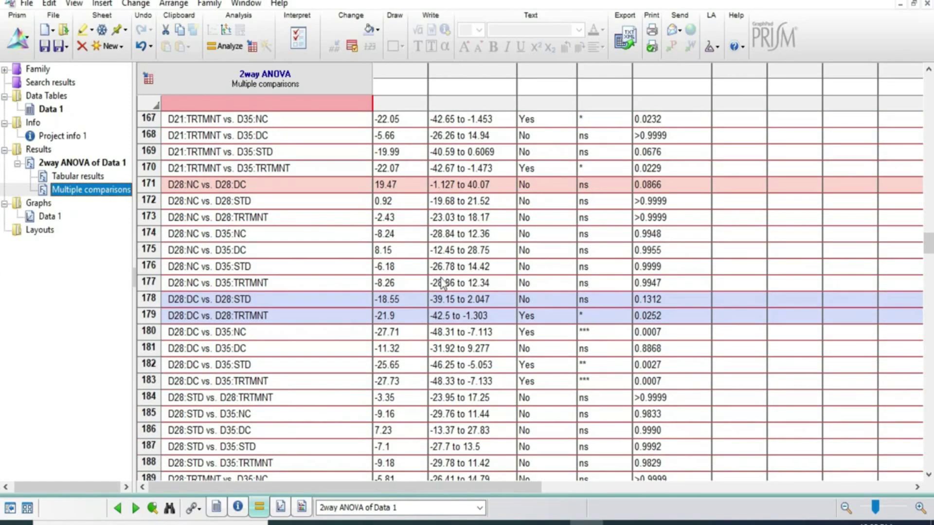
left_click(59, 216)
left_click(59, 216)
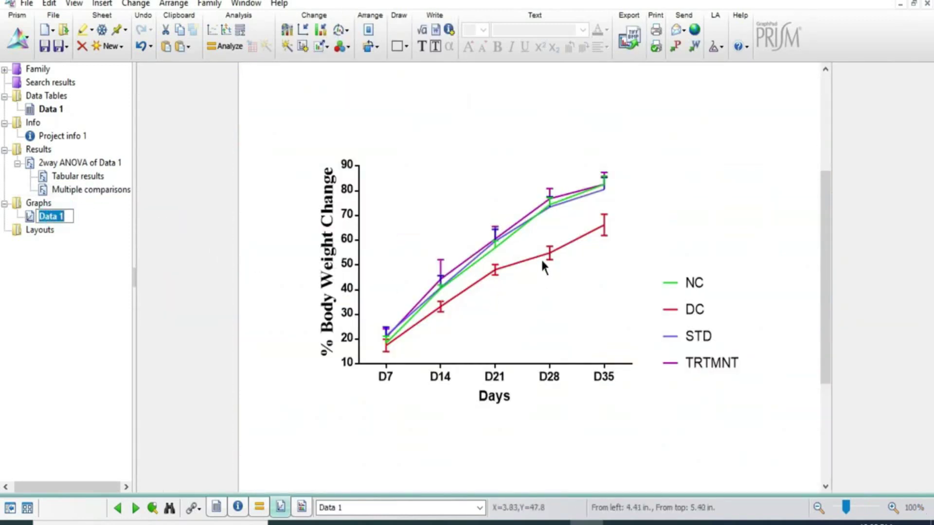
mouse_move(551, 212)
type("8")
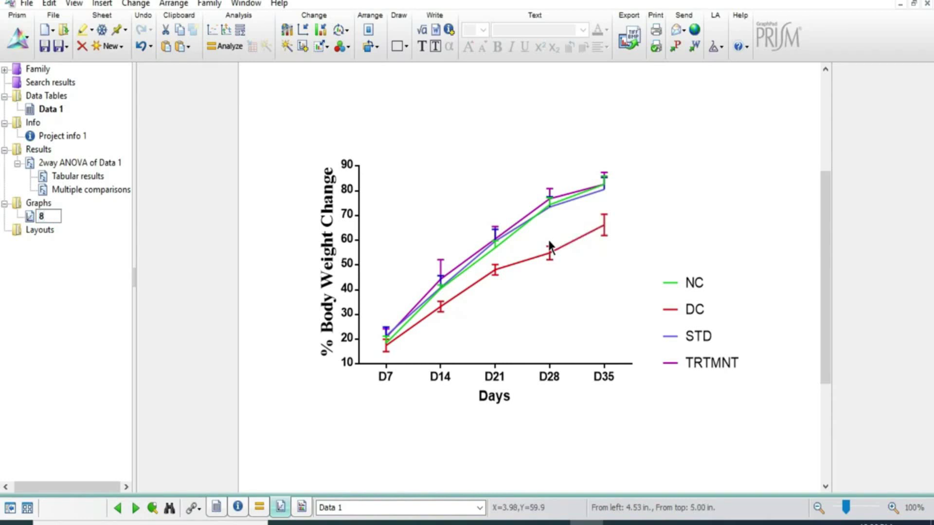
left_click(423, 46)
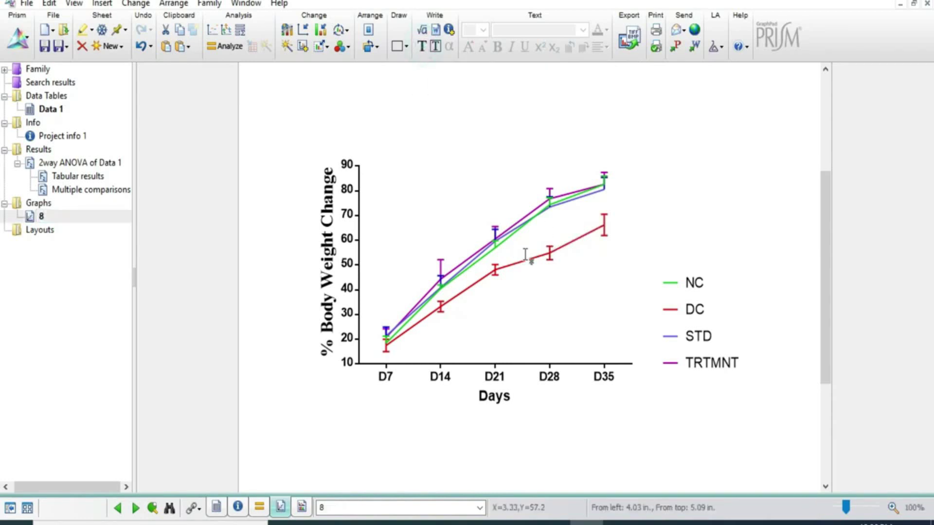
left_click(552, 237)
type("*")
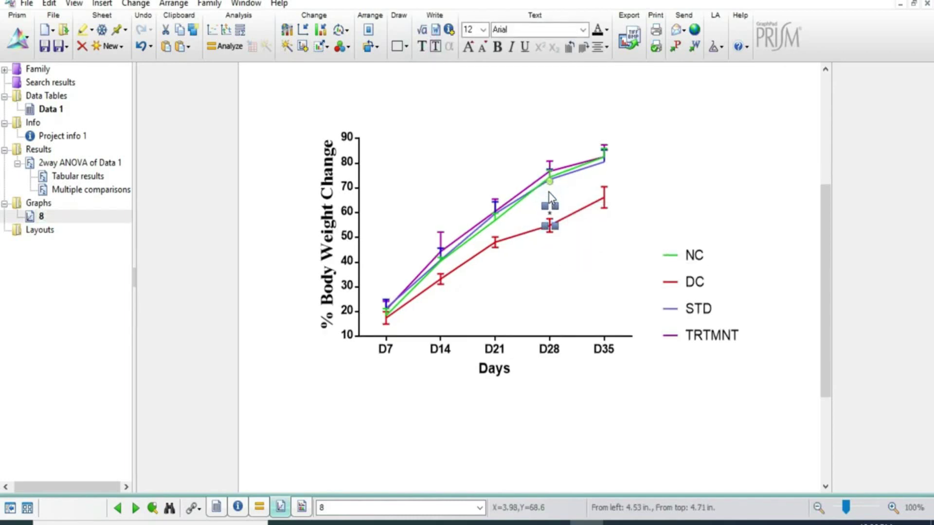
Step: Set the font of the * label above the DC line to Times New Roman
left_click(583, 30)
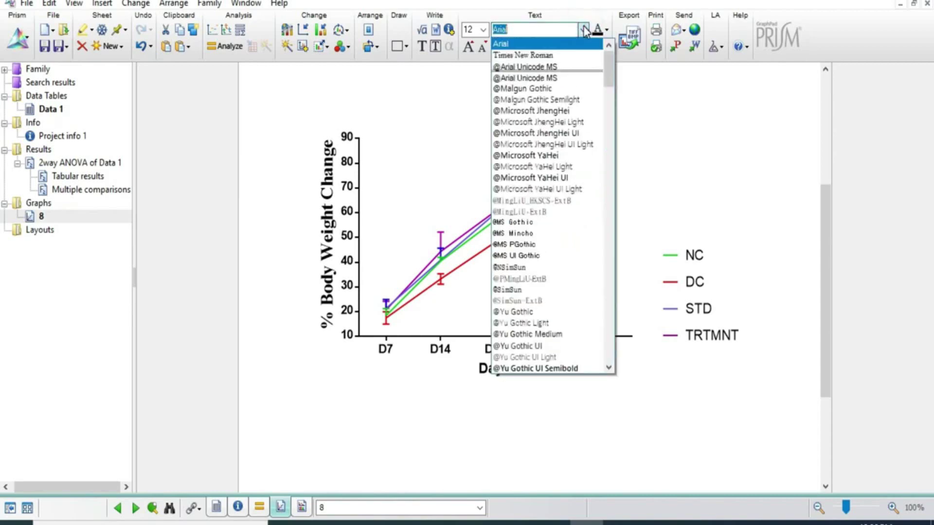
left_click(522, 55)
left_click(560, 236)
left_click(549, 213)
left_click(565, 270)
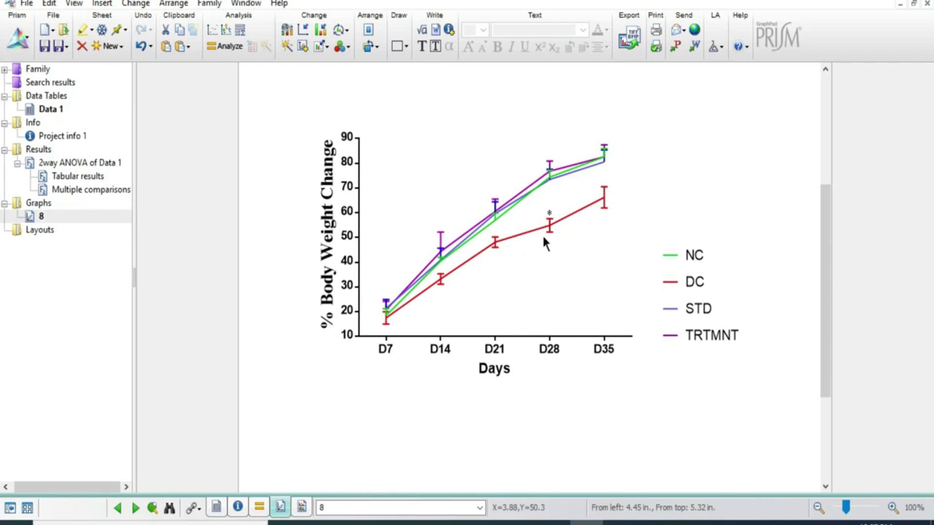
Step: Check the D28 comparisons in the multiple comparisons results and add a # text label above the graph's D28 TRTMNT point
left_click(101, 194)
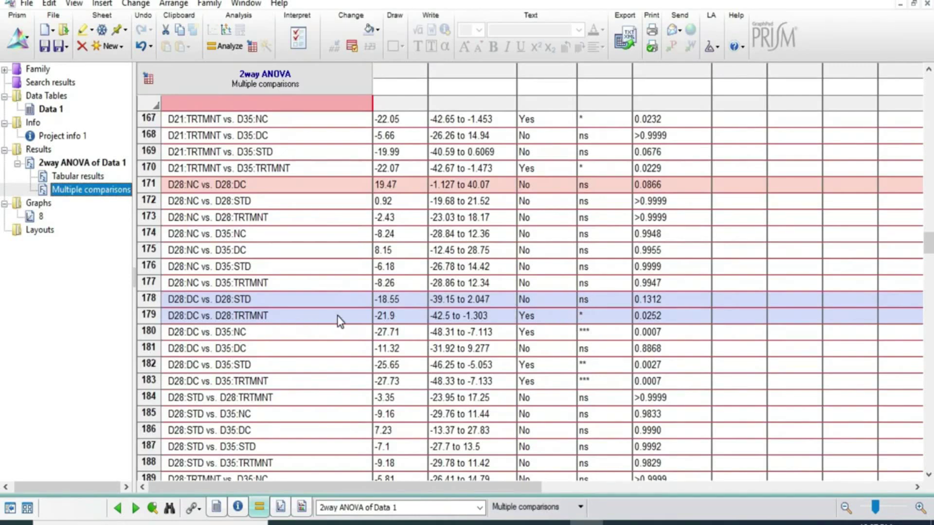
left_click(41, 216)
left_click(40, 217)
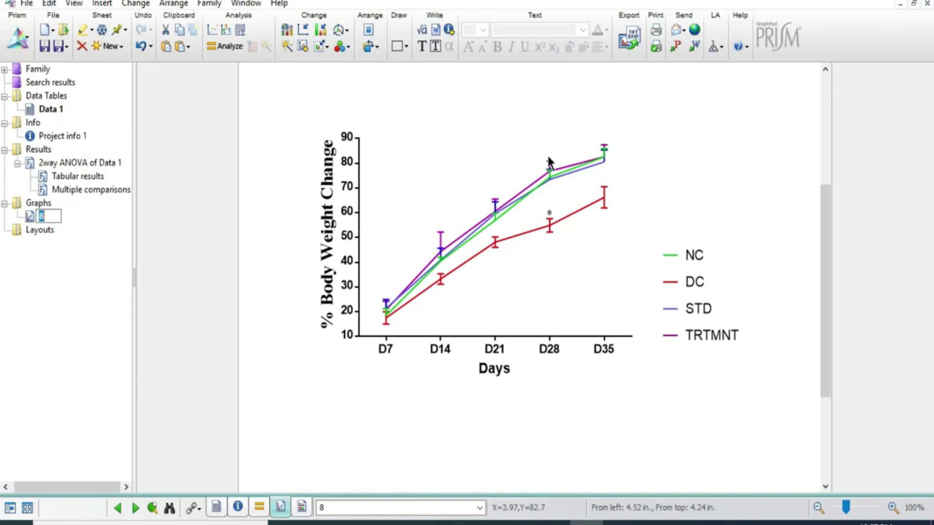
type("#")
left_click(435, 51)
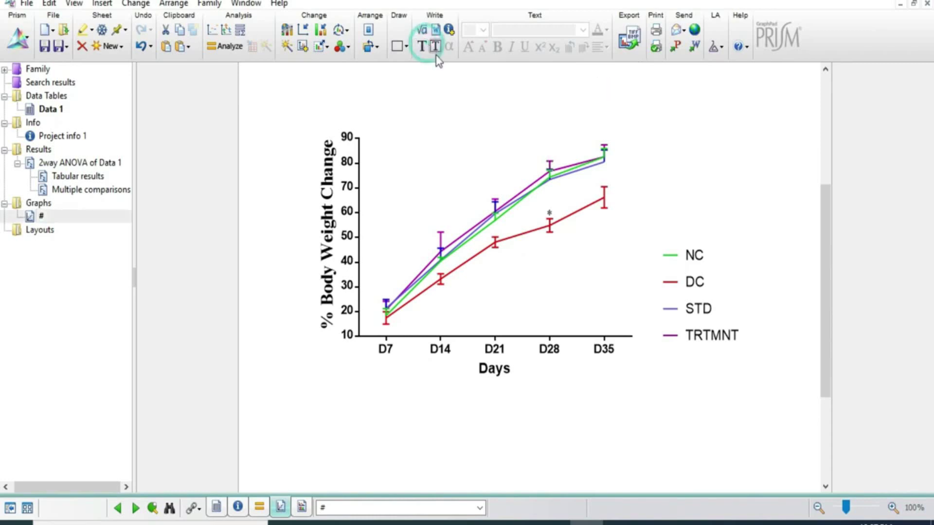
left_click(548, 142)
type("#")
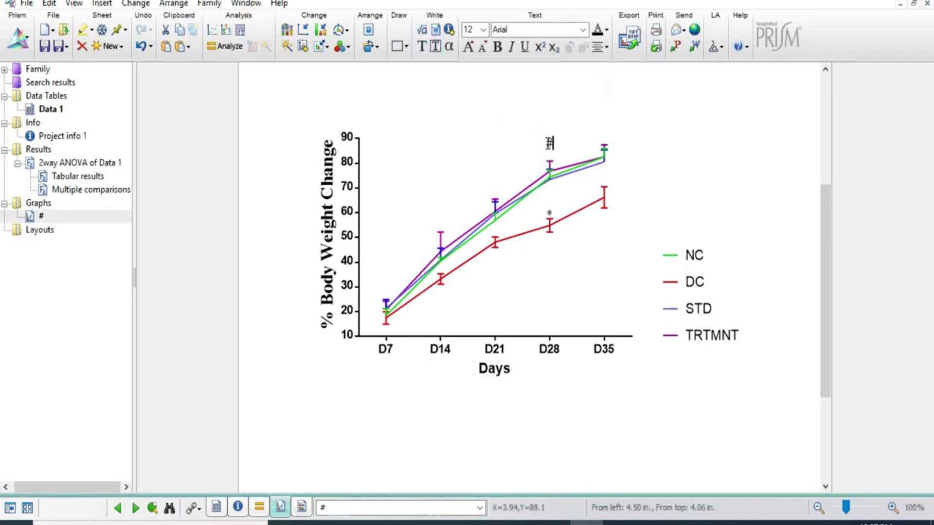
Step: Format the # label in Times New Roman at size 10
left_click(546, 142)
left_click(560, 152)
left_click(548, 142)
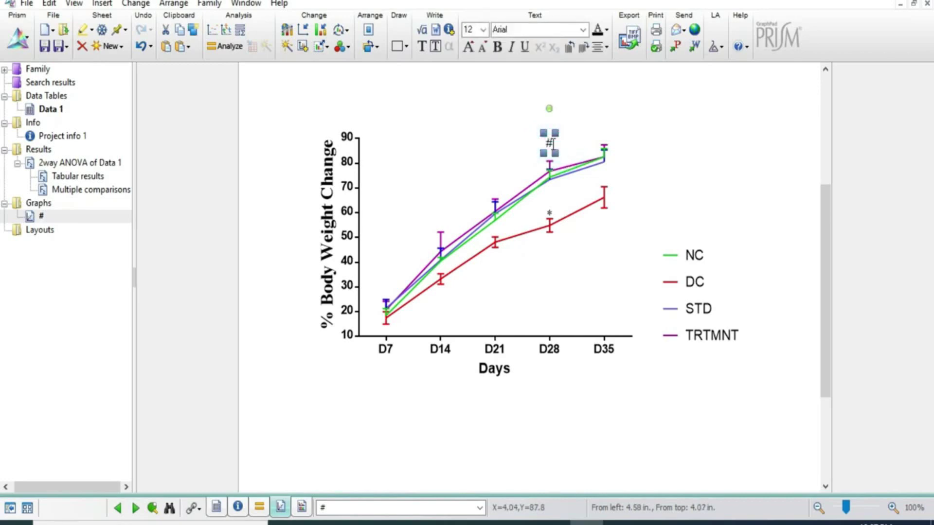
left_click(582, 30)
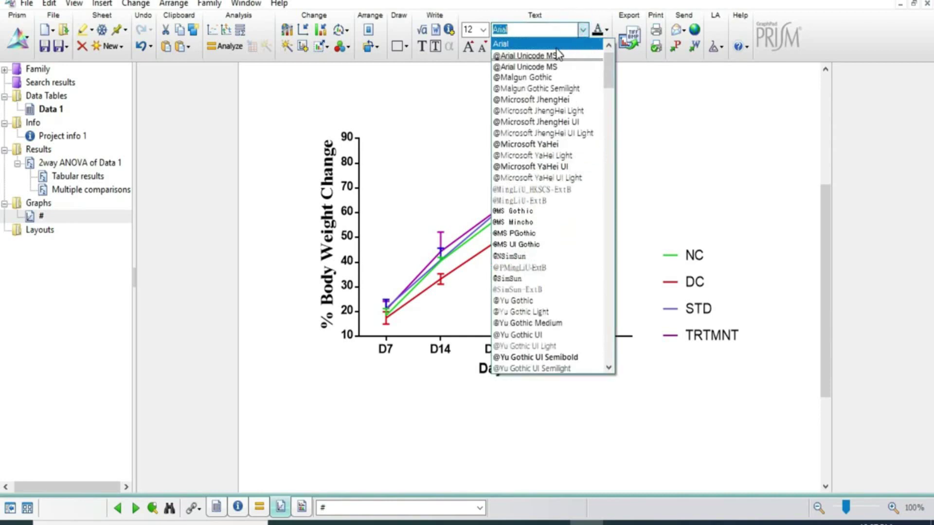
type("Times New Roman")
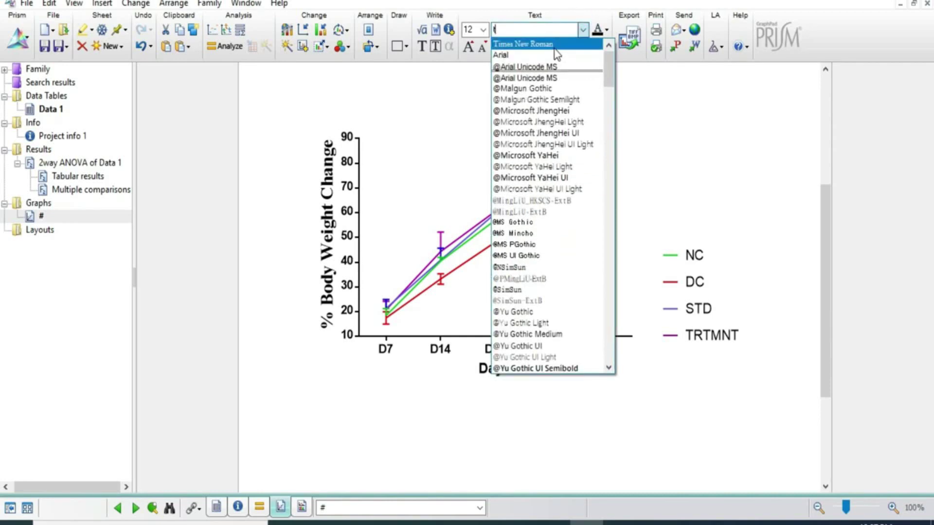
key("Return")
left_click(483, 30)
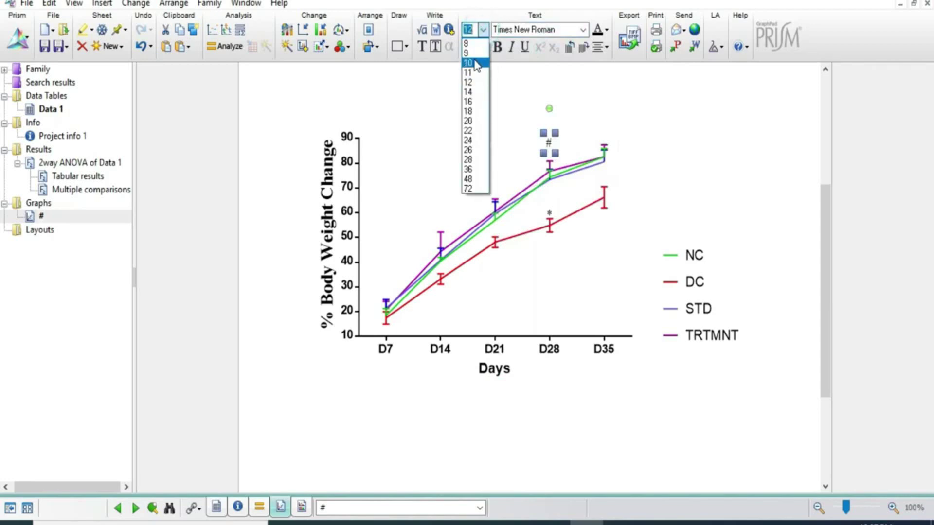
left_click(468, 44)
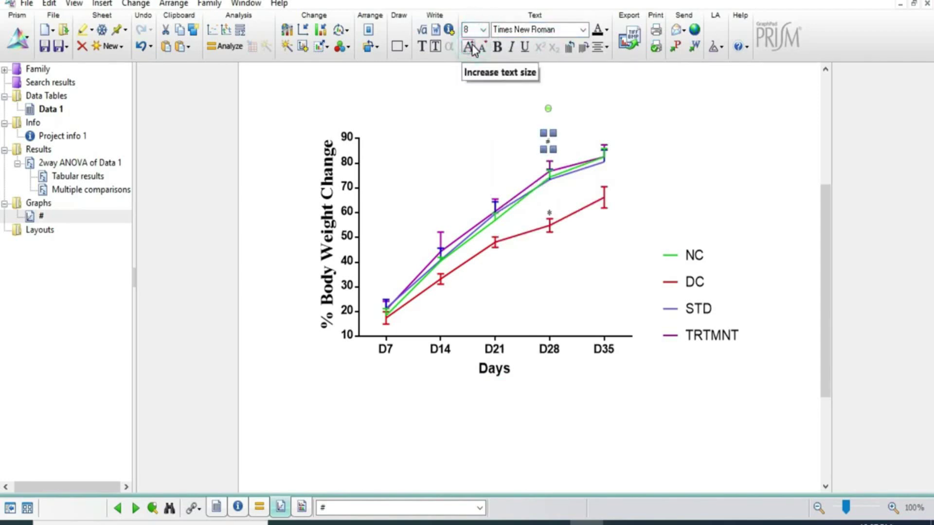
left_click(482, 31)
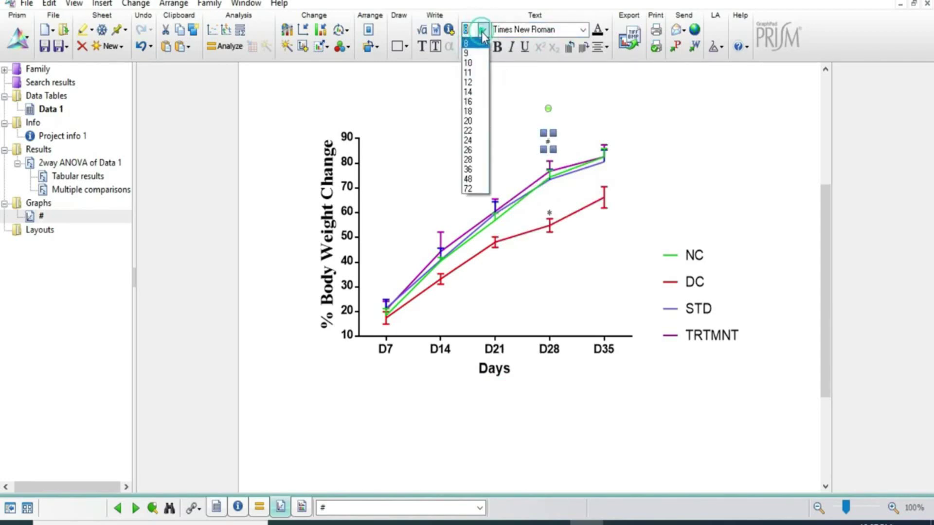
left_click(471, 63)
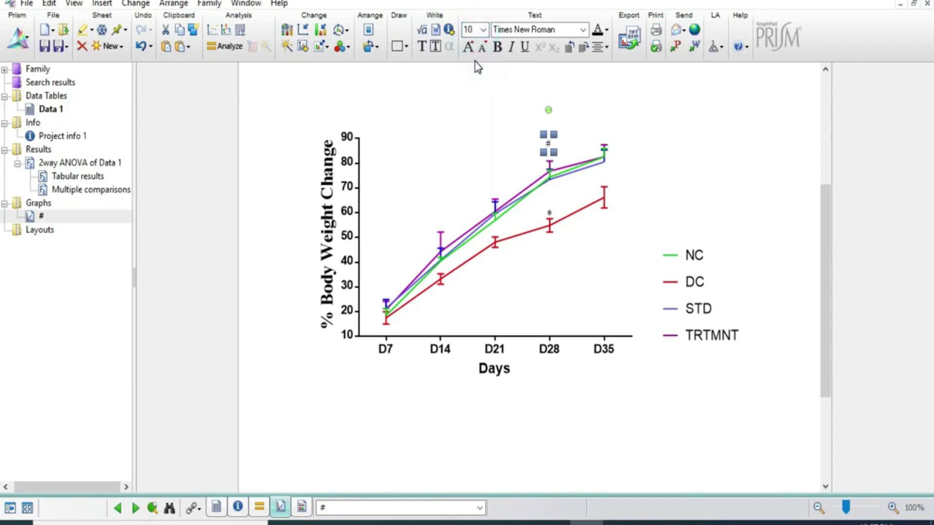
Step: Nudge the # label down so it sits just above the TRTMNT error bar at D28
key("Down")
key("Down")
key("Down")
key("Down")
key("Down")
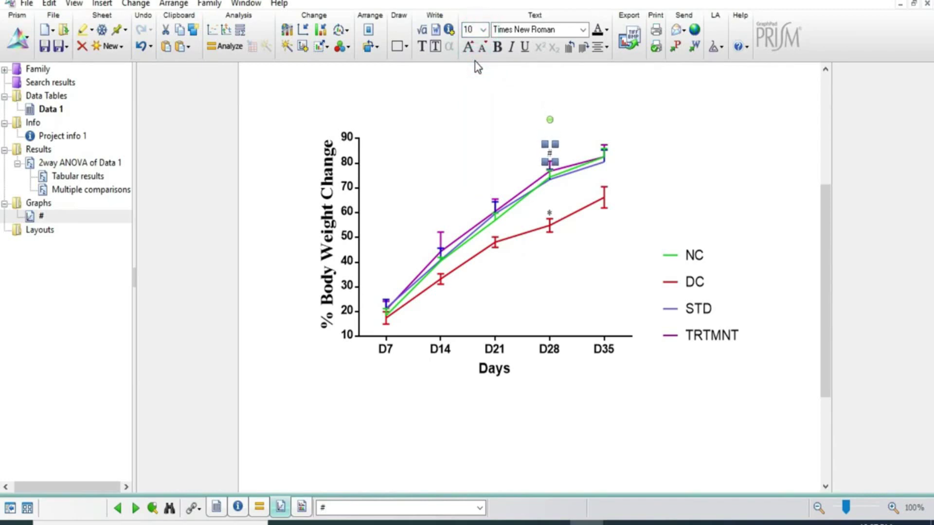
Step: Delete both the # and * labels at D28 from the graph
left_click(504, 149)
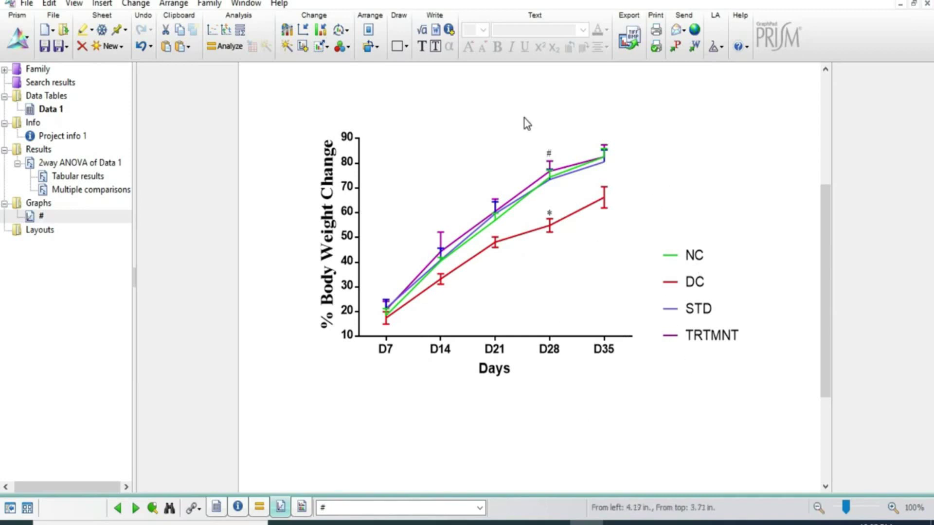
left_click_drag(523, 119, 574, 252)
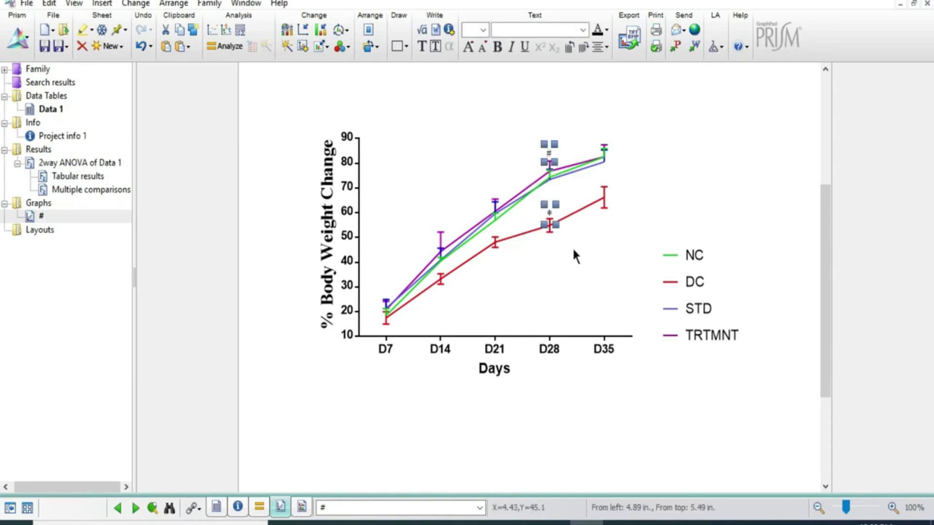
key("Delete")
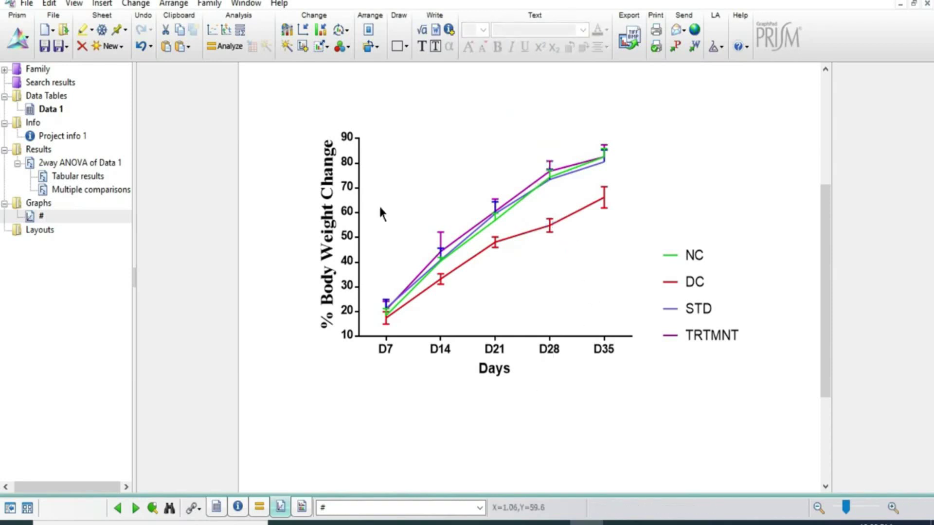